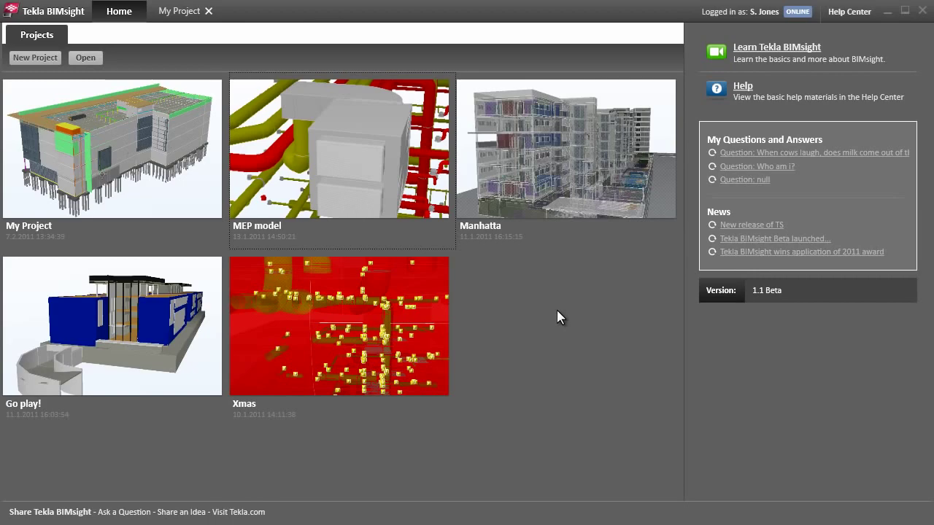
Open My Project from its Home page thumbnail to view the combined 3D model
{"action": "mouse_move", "coordinate": [194, 183]}
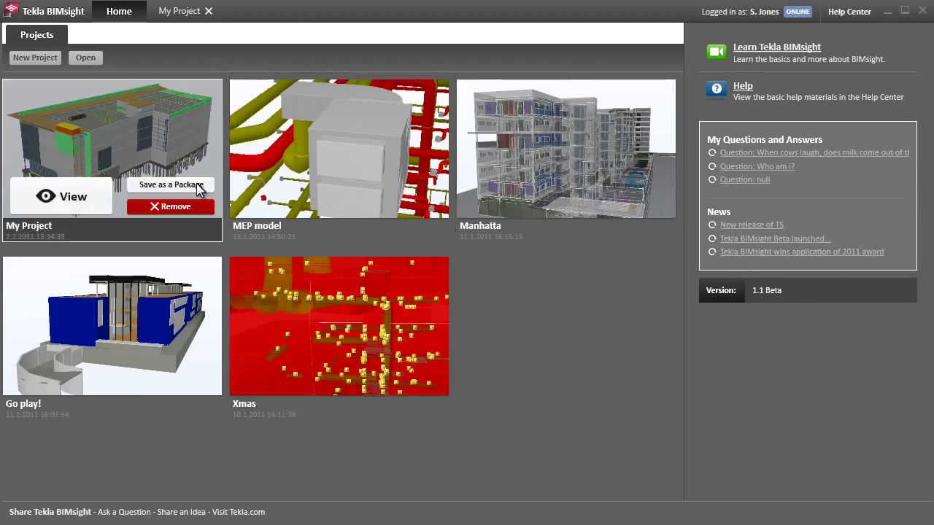
{"action": "left_click", "coordinate": [73, 197]}
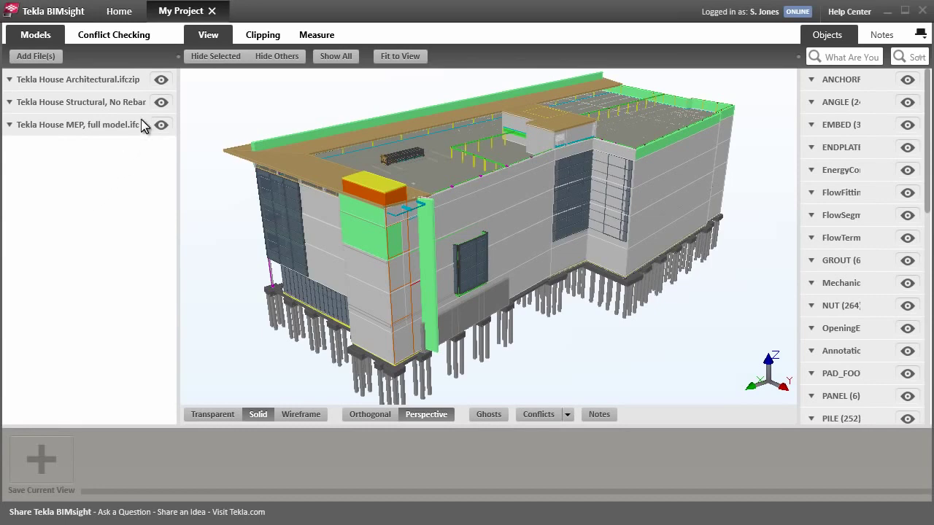
Hide the Architectural and Structural models, then show both again
{"action": "left_click", "coordinate": [161, 80]}
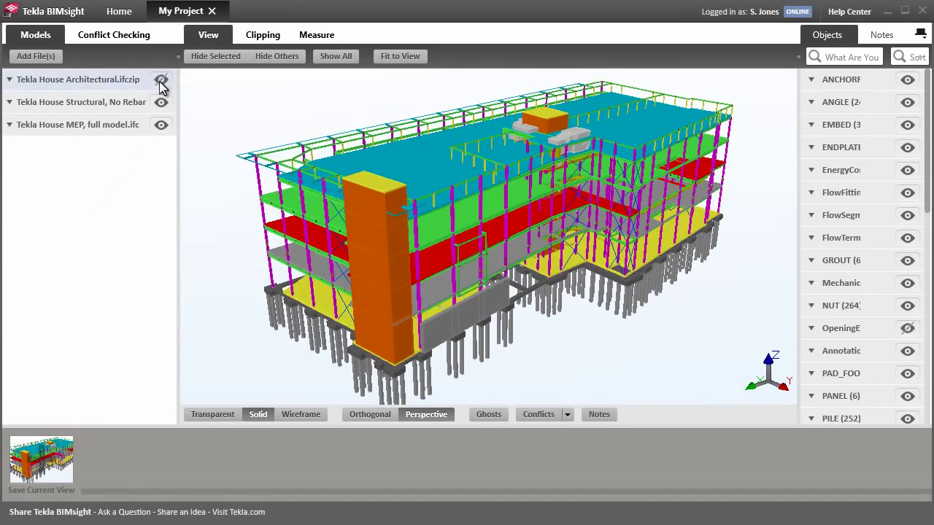
{"action": "left_click", "coordinate": [161, 103]}
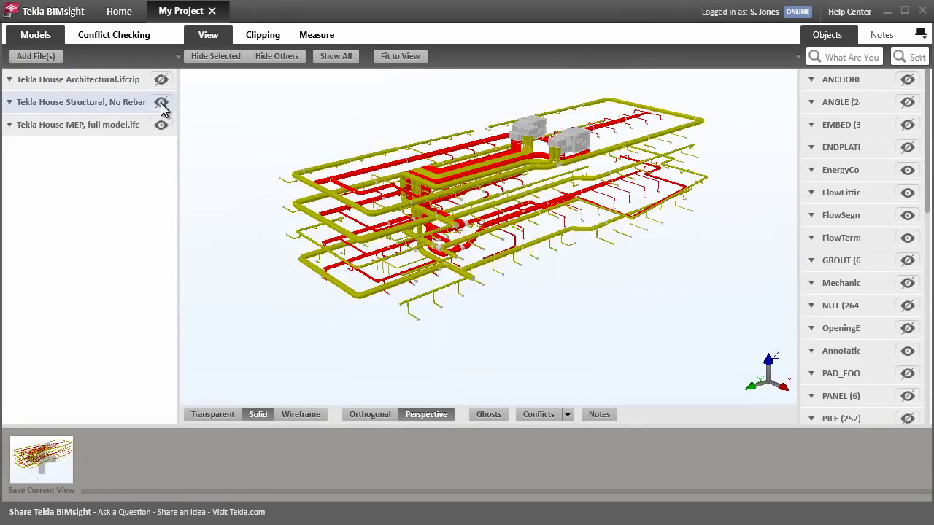
{"action": "left_click", "coordinate": [161, 102]}
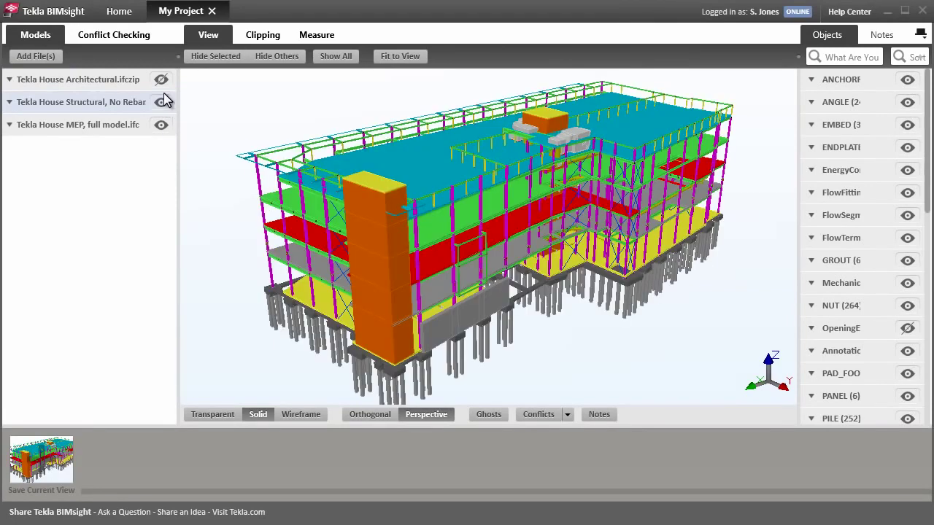
{"action": "left_click", "coordinate": [162, 80]}
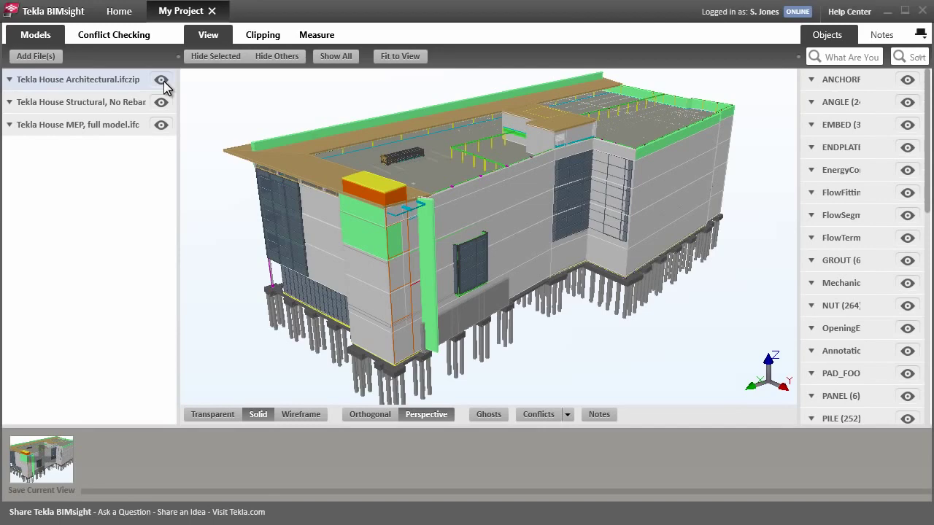
Select a facade wall panel, the roof slab and a curtain-wall panel while orbiting, panning and zooming the building
{"action": "left_click", "coordinate": [261, 145]}
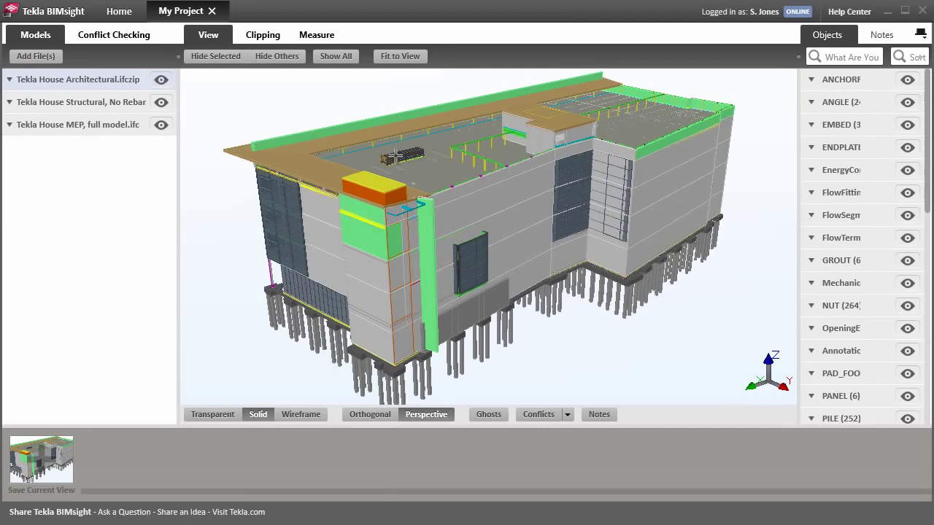
{"action": "left_click_drag", "start_coordinate": [394, 154], "coordinate": [779, 191]}
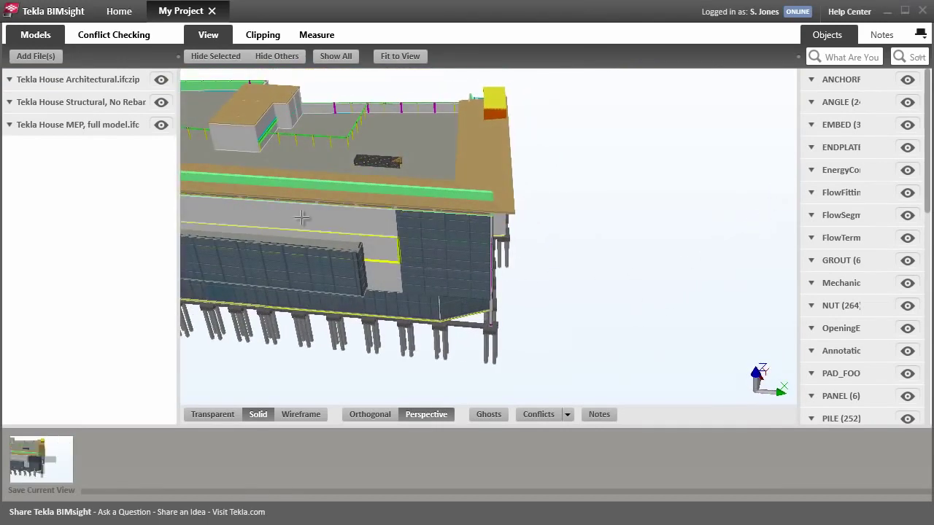
{"action": "left_click", "coordinate": [259, 175]}
{"action": "middle_click_drag", "start_coordinate": [257, 179], "coordinate": [503, 217]}
{"action": "left_click", "coordinate": [471, 286]}
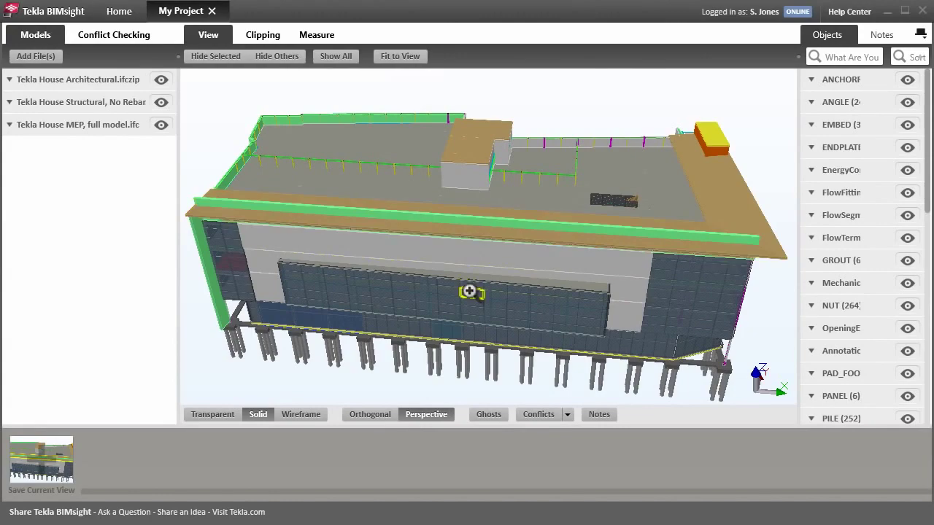
{"action": "scroll", "coordinate": [469, 290], "scroll_direction": "up", "scroll_amount": 5}
{"action": "scroll", "coordinate": [469, 291], "scroll_direction": "down", "scroll_amount": 8}
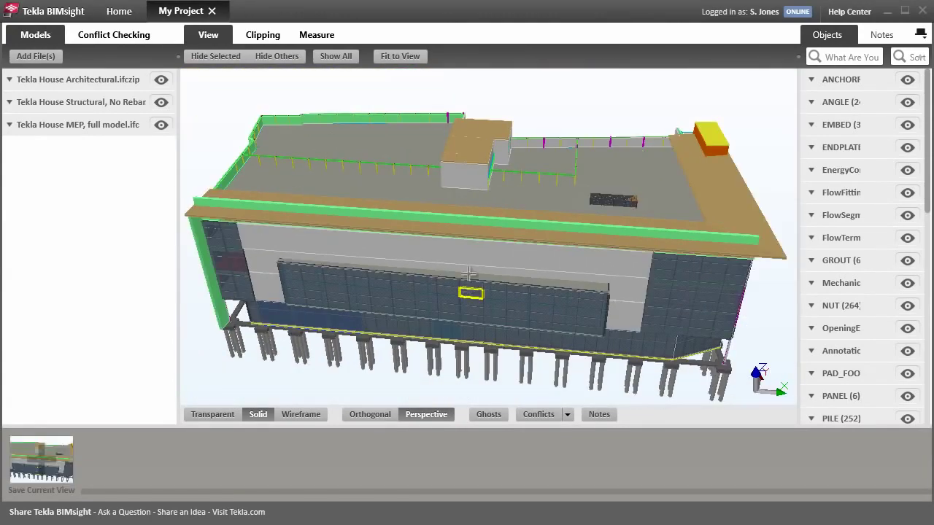
Add a clip plane on the curtain-wall face and drag it inward to cut away the facade
{"action": "left_click", "coordinate": [267, 36]}
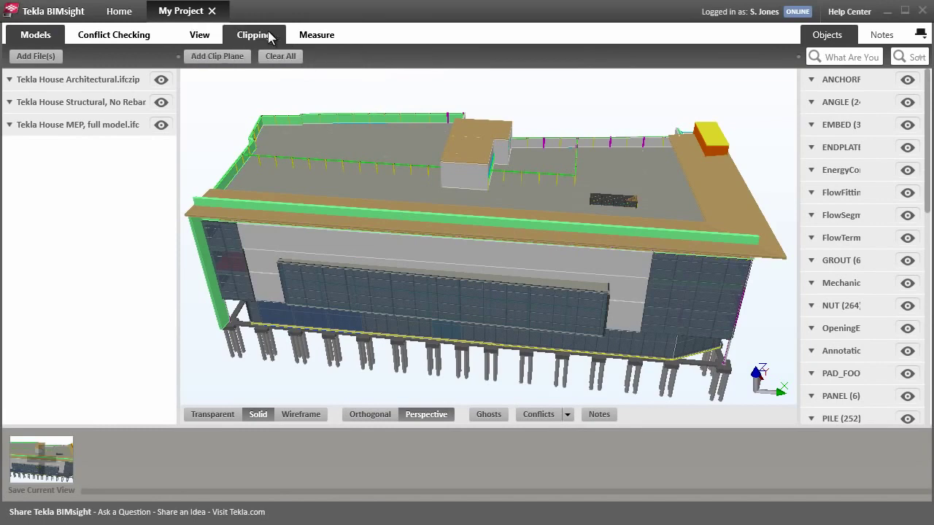
{"action": "left_click", "coordinate": [232, 53]}
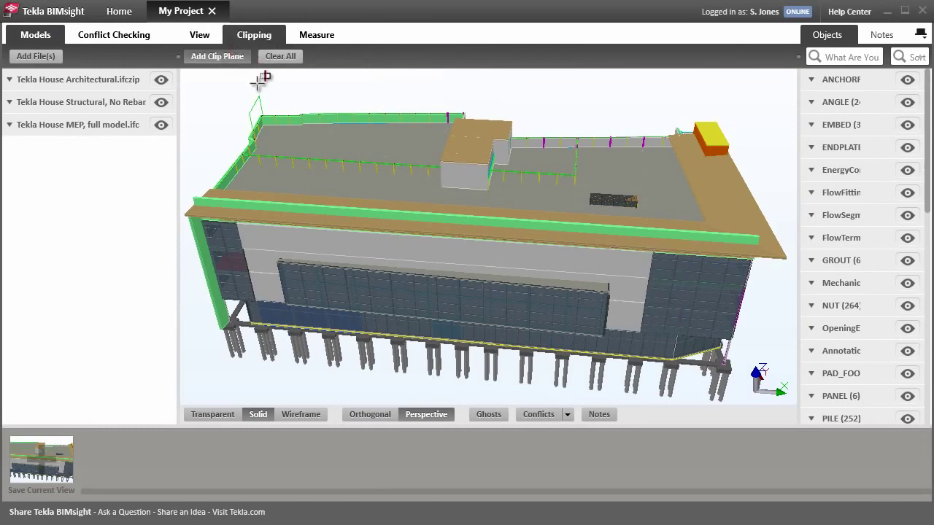
{"action": "left_click", "coordinate": [423, 284]}
{"action": "left_click_drag", "start_coordinate": [421, 288], "coordinate": [431, 262]}
Zoom and orbit inside to inspect the pipes and ceiling beams, then clear all clip planes
{"action": "scroll", "coordinate": [444, 308], "scroll_direction": "up", "scroll_amount": 10}
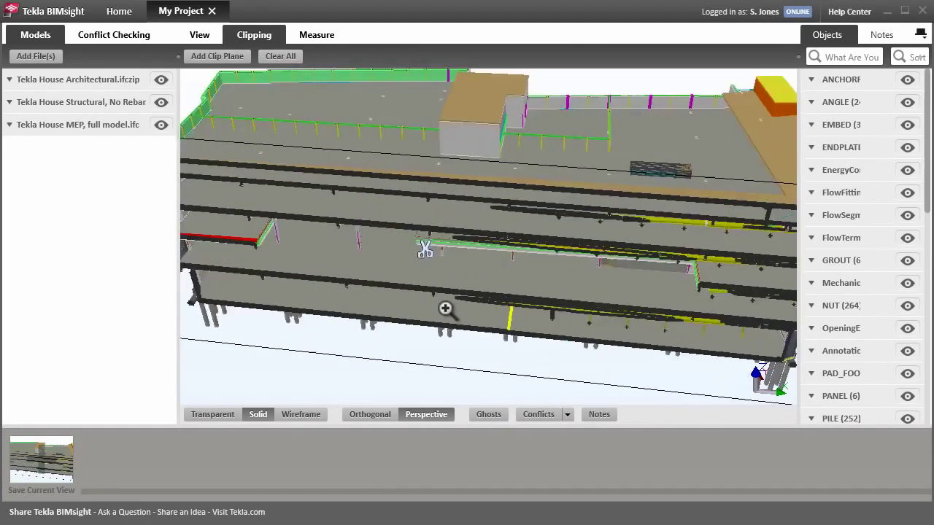
{"action": "scroll", "coordinate": [444, 302], "scroll_direction": "up", "scroll_amount": 10}
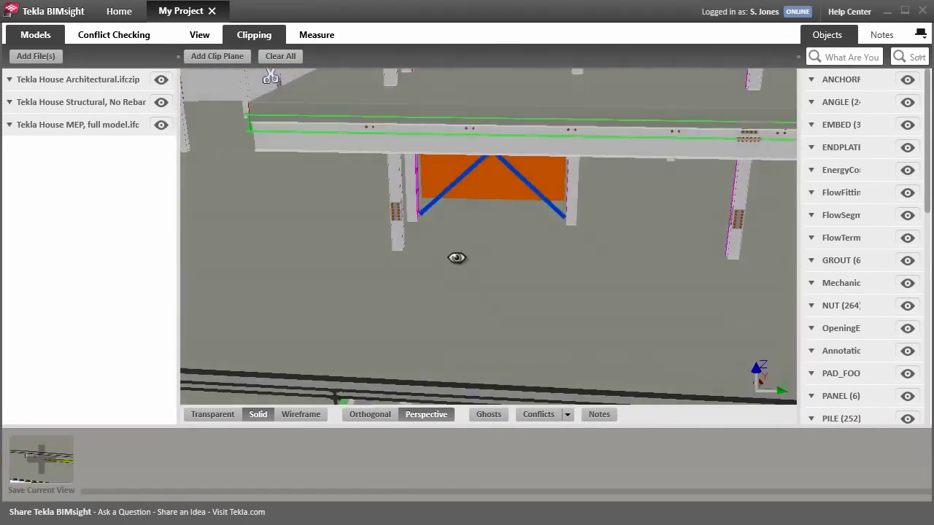
{"action": "left_click_drag", "start_coordinate": [535, 216], "coordinate": [638, 186]}
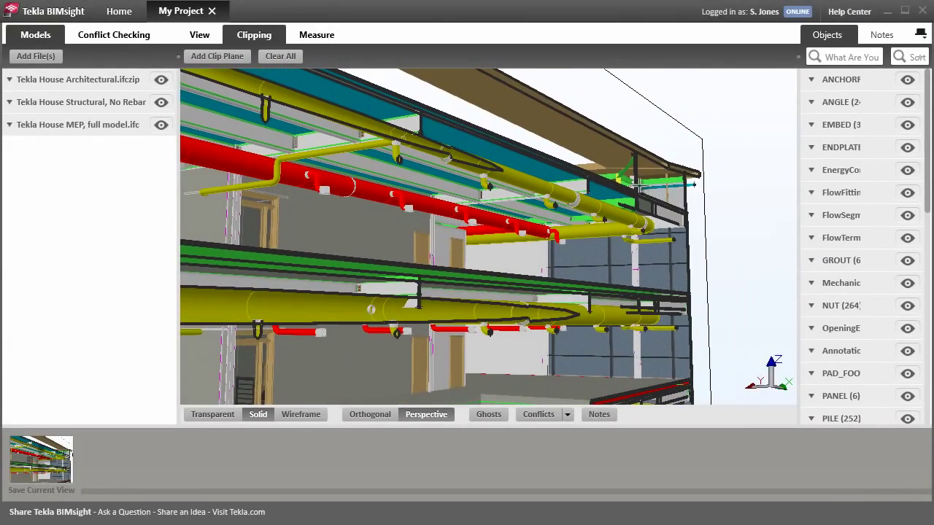
{"action": "left_click", "coordinate": [290, 57]}
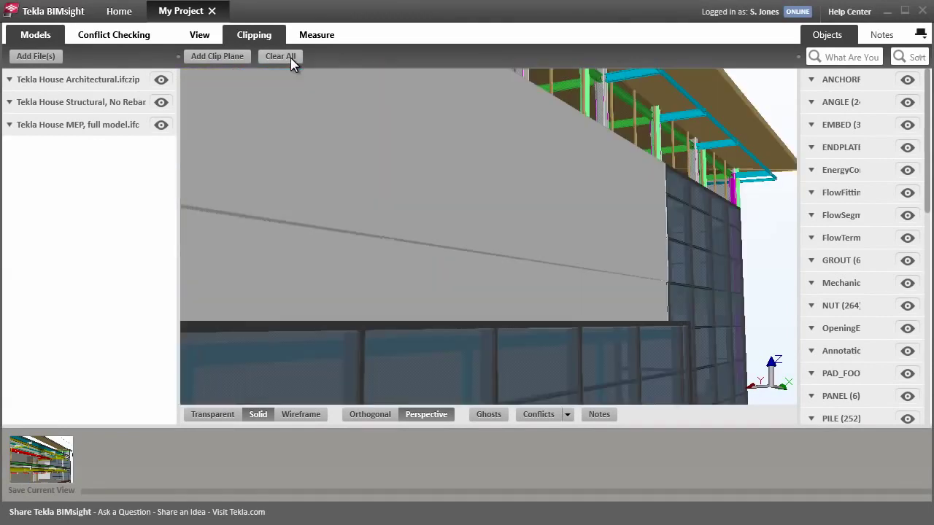
Fit the building to the view, zoom to the selected magenta window and hide it
{"action": "left_click", "coordinate": [204, 38]}
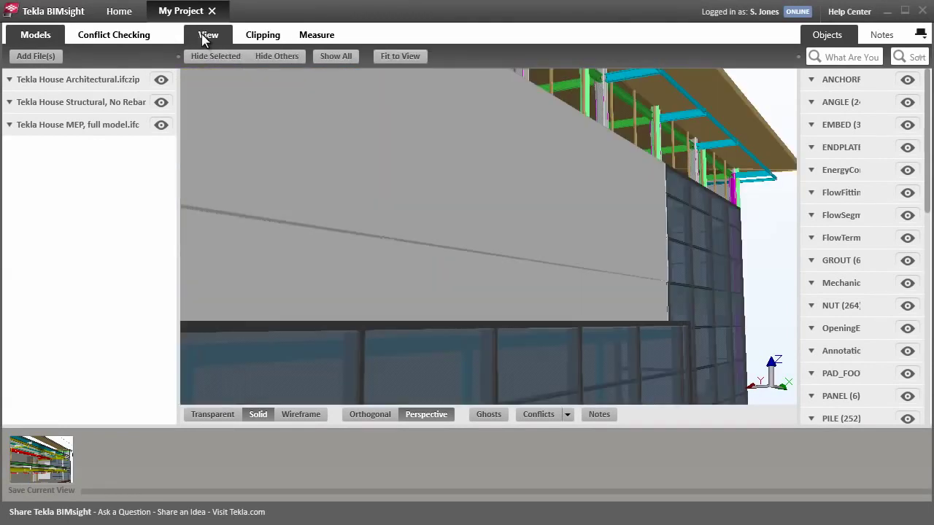
{"action": "left_click", "coordinate": [394, 57]}
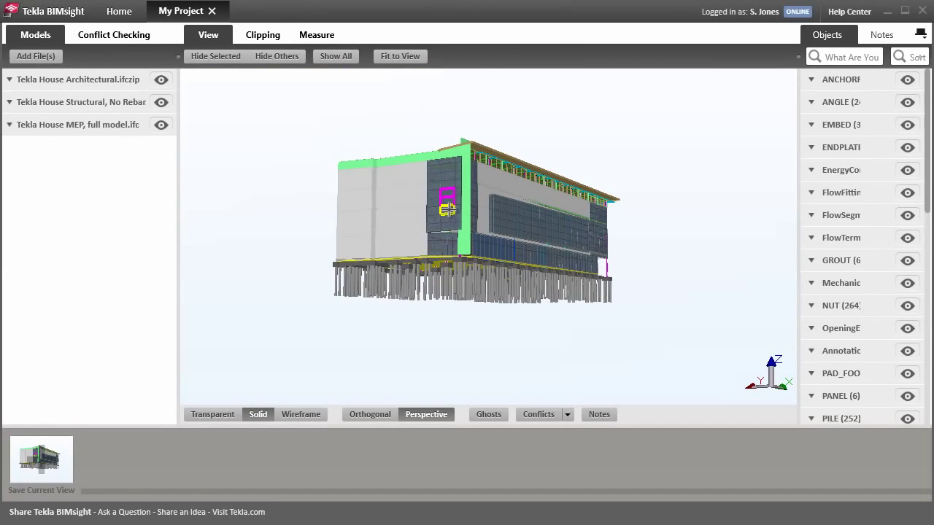
{"action": "left_click", "coordinate": [402, 56]}
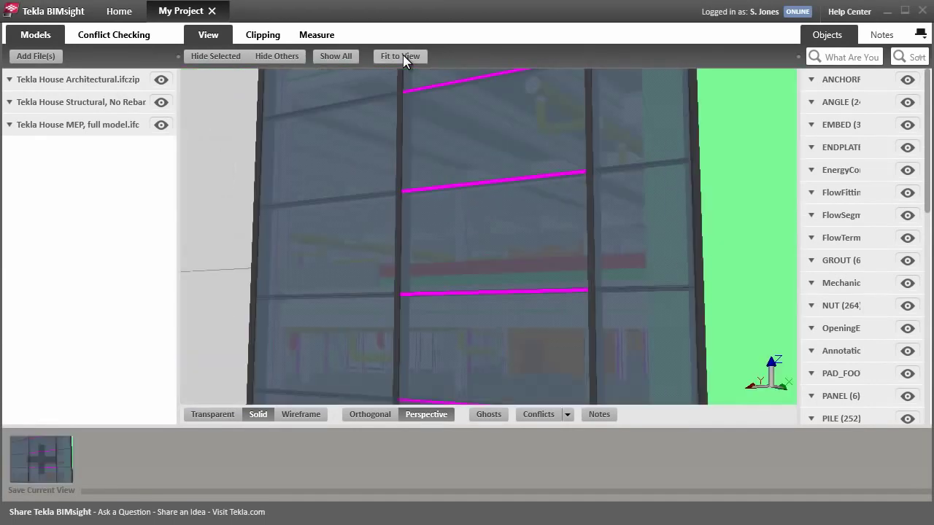
{"action": "left_click", "coordinate": [229, 57]}
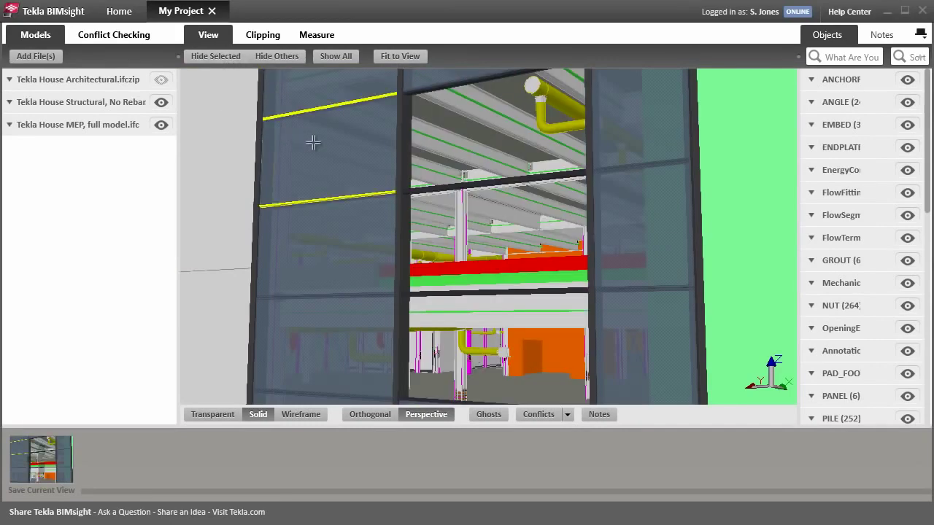
Isolate the glass window panel with Hide Others, then show all objects and fit the view
{"action": "left_click", "coordinate": [325, 319]}
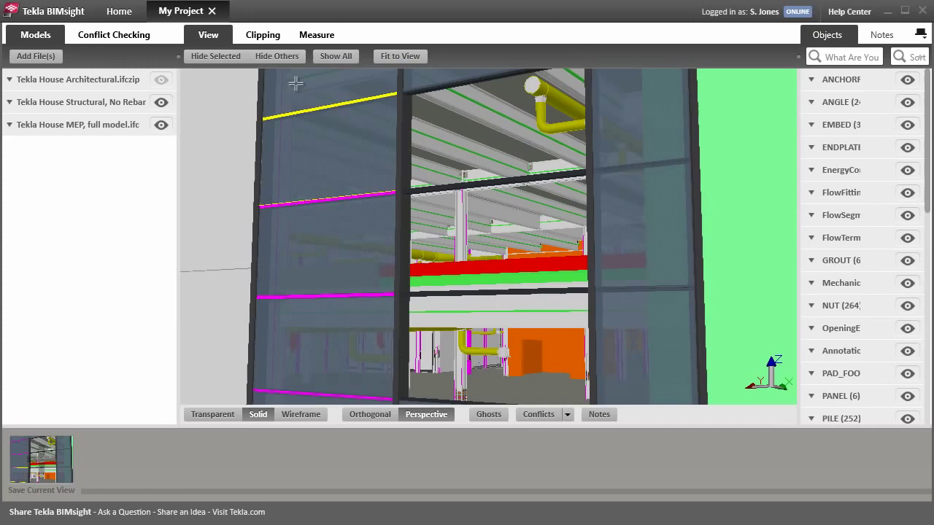
{"action": "left_click", "coordinate": [287, 59]}
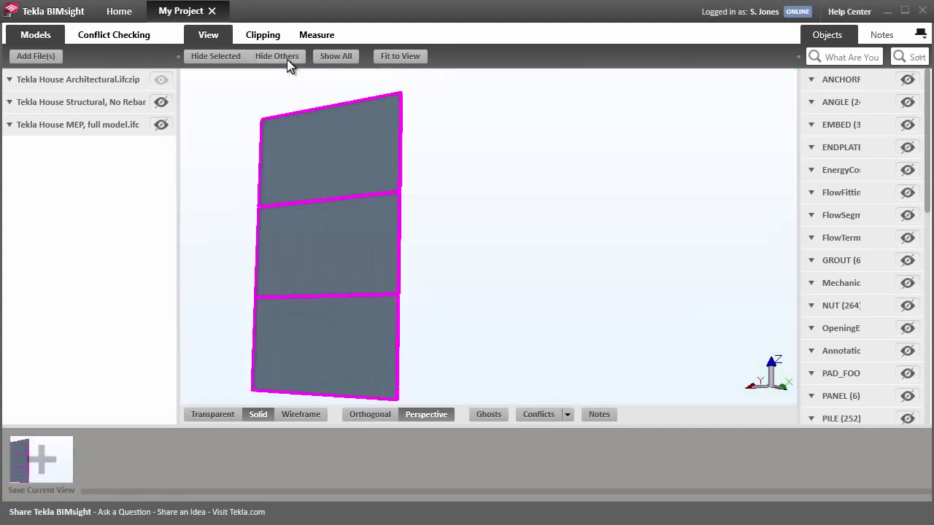
{"action": "left_click", "coordinate": [289, 96]}
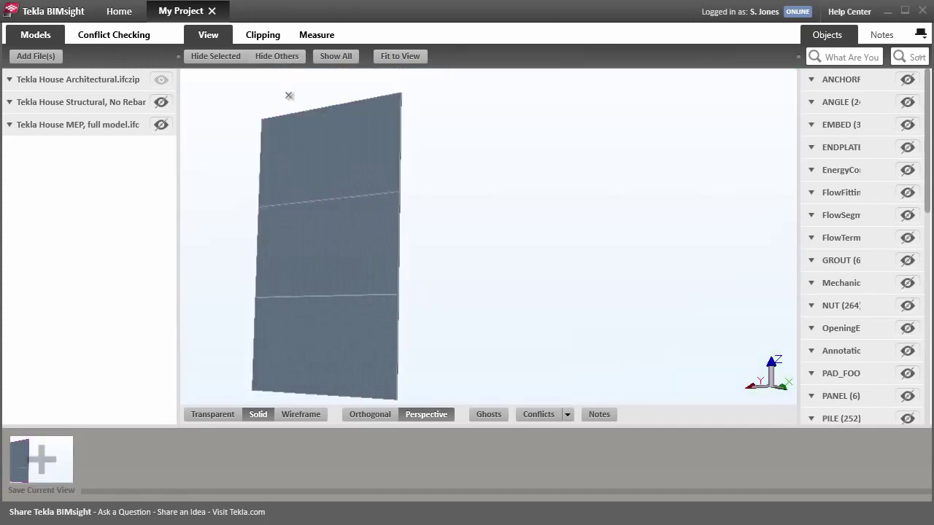
{"action": "left_click", "coordinate": [337, 58]}
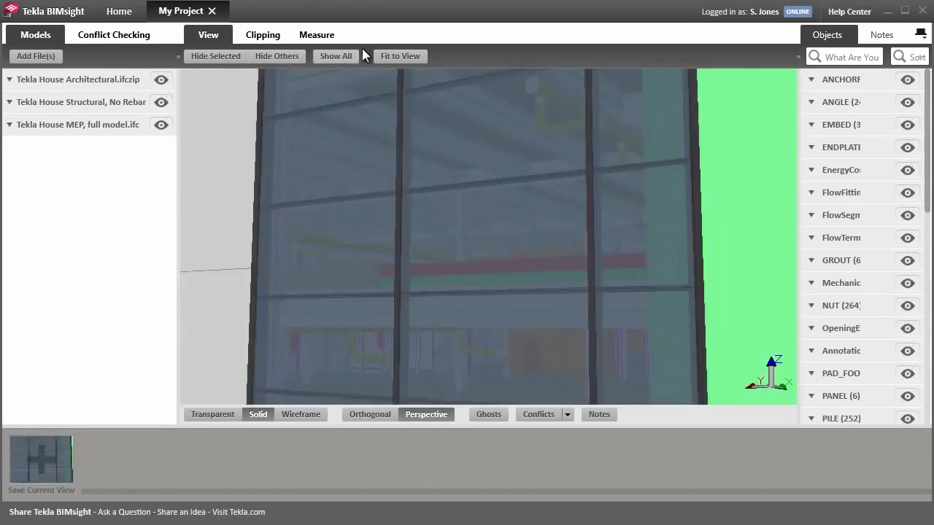
{"action": "left_click", "coordinate": [398, 57]}
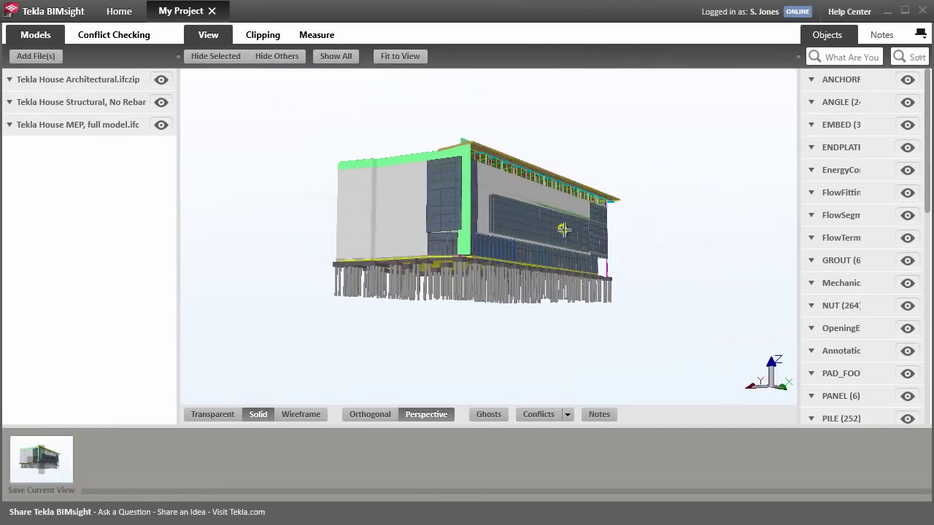
Save a top-down view of the roof, then hide the MEP and Structural models
{"action": "left_click_drag", "start_coordinate": [563, 229], "coordinate": [520, 324]}
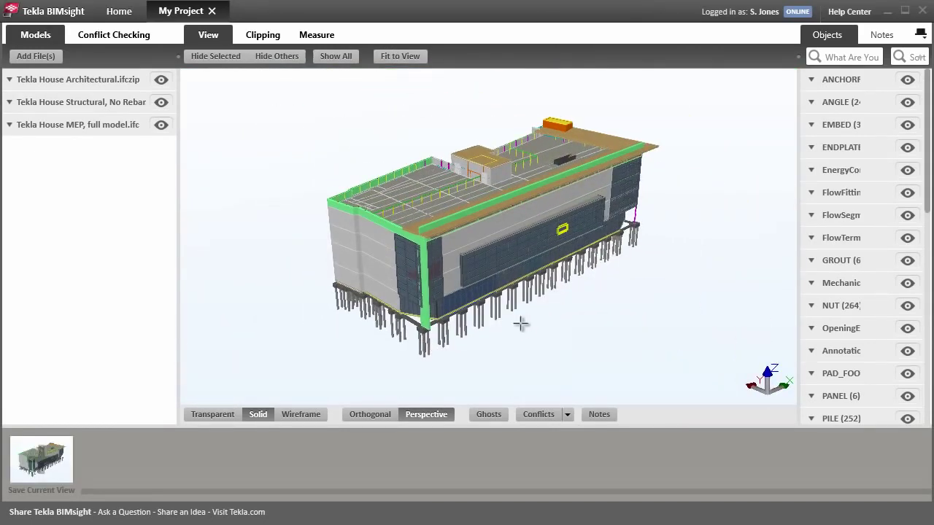
{"action": "left_click", "coordinate": [42, 458]}
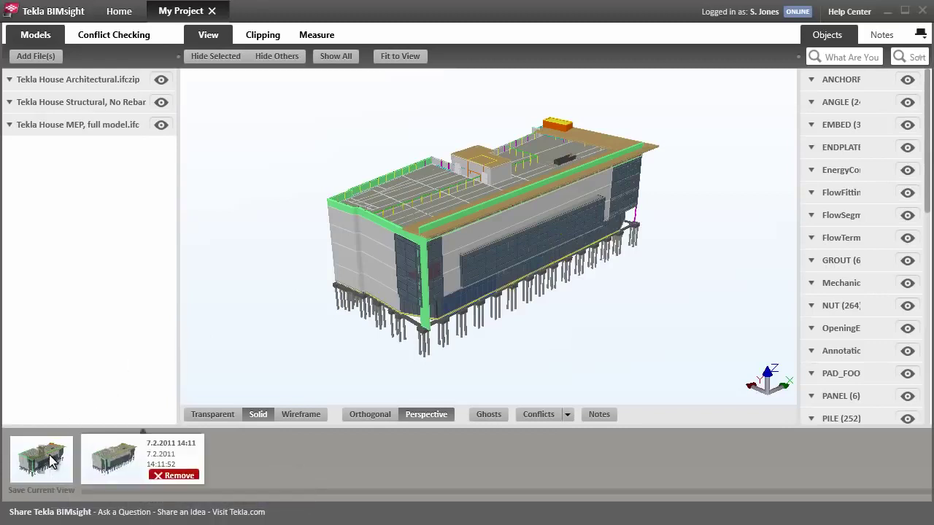
{"action": "left_click", "coordinate": [161, 125]}
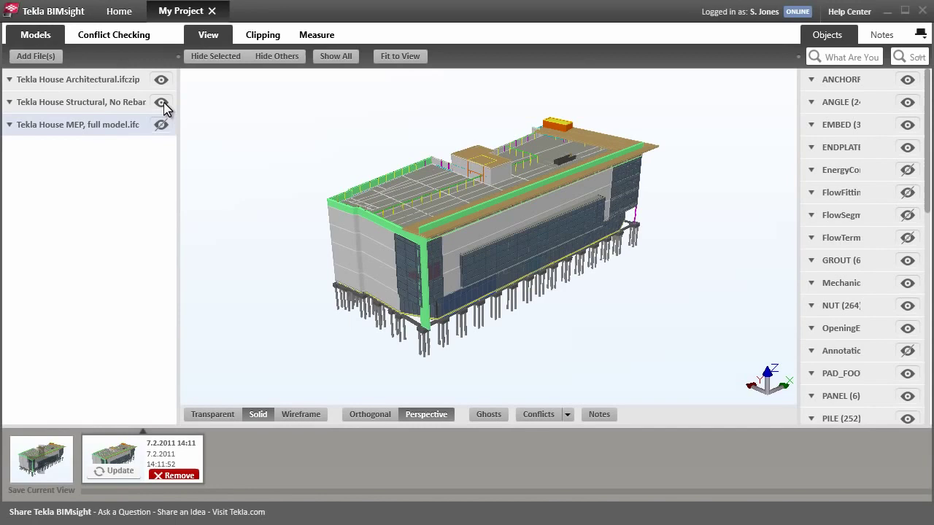
{"action": "left_click", "coordinate": [161, 103]}
Add a clip plane on the front facade and push it deeper to expose the interior floors
{"action": "left_click", "coordinate": [258, 37]}
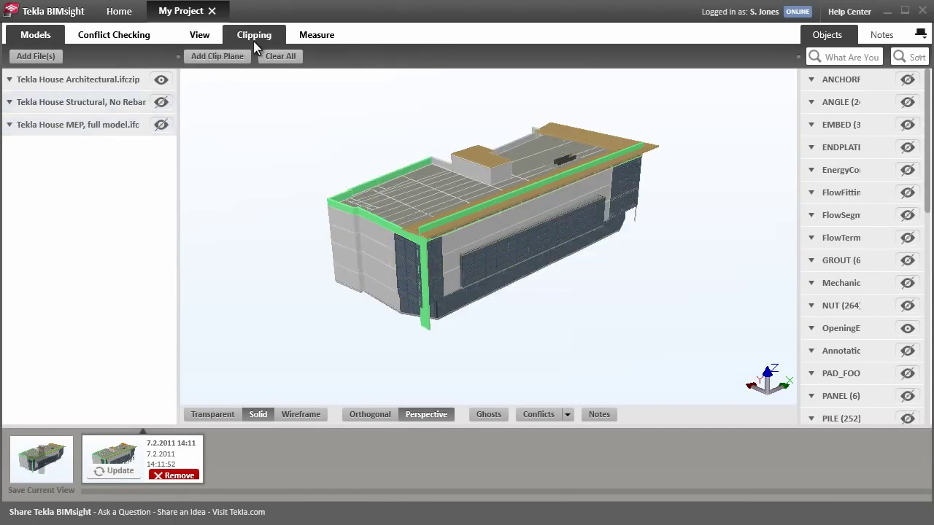
{"action": "left_click", "coordinate": [217, 57]}
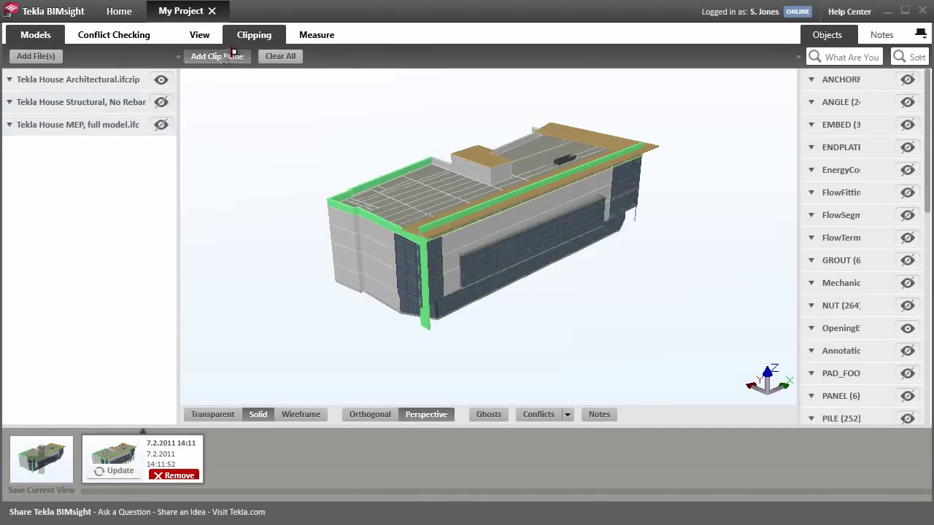
{"action": "left_click", "coordinate": [577, 191]}
{"action": "left_click_drag", "start_coordinate": [571, 200], "coordinate": [569, 191]}
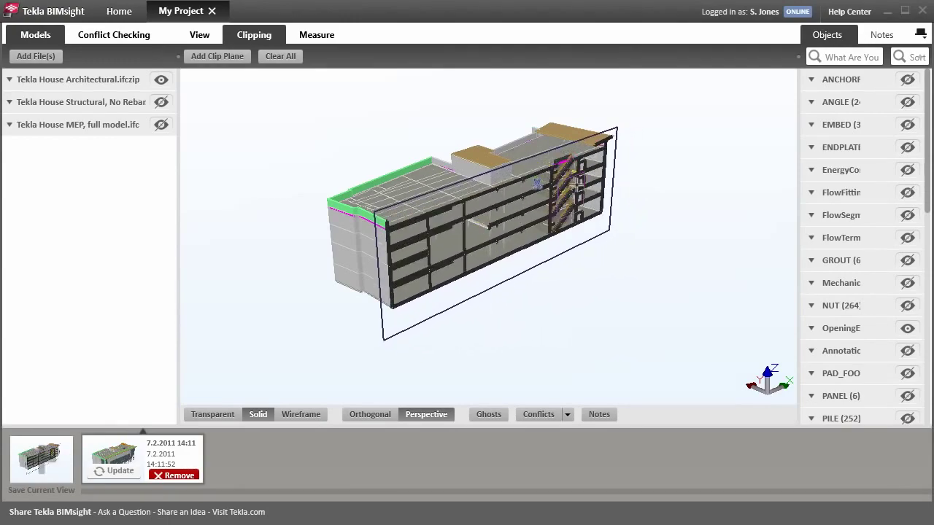
{"action": "scroll", "coordinate": [537, 183], "scroll_direction": "down", "scroll_amount": 10}
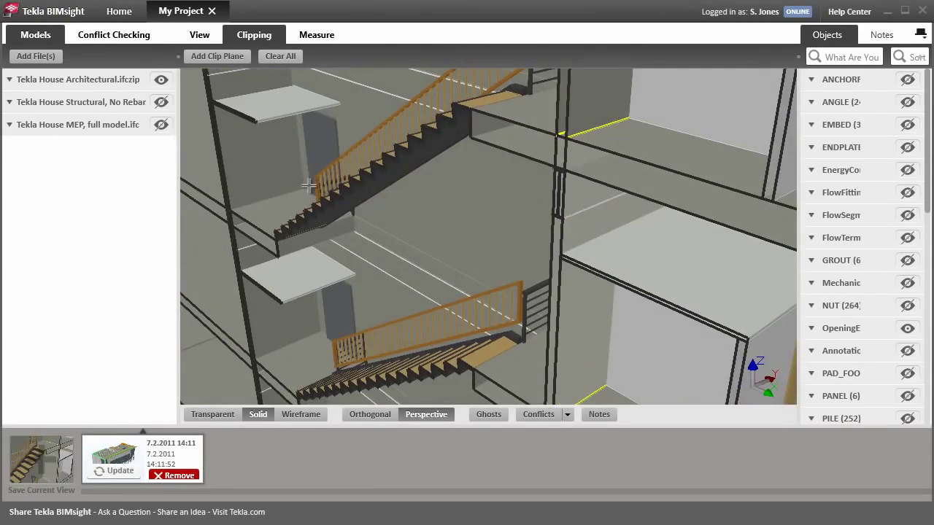
Add two more clip planes on the walls hiding the stairs and orbit close to both staircases
{"action": "left_click", "coordinate": [217, 56]}
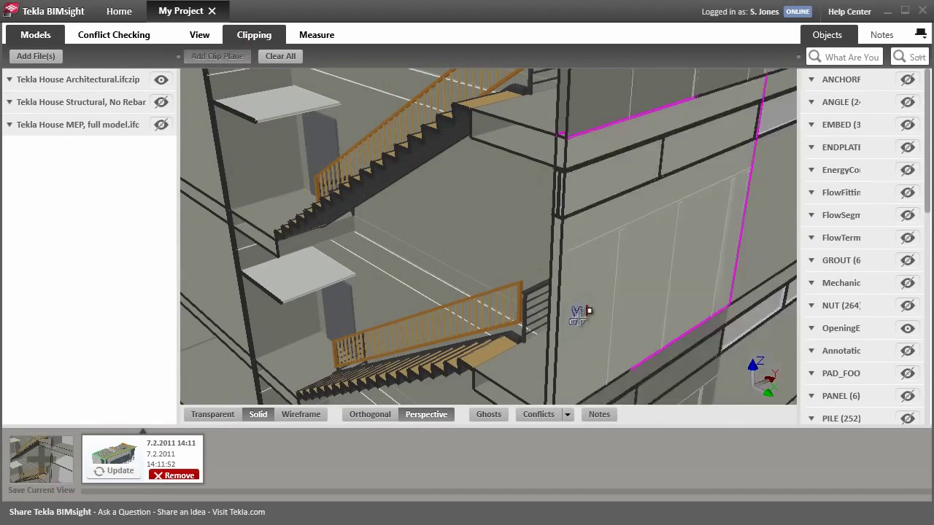
{"action": "left_click", "coordinate": [556, 308]}
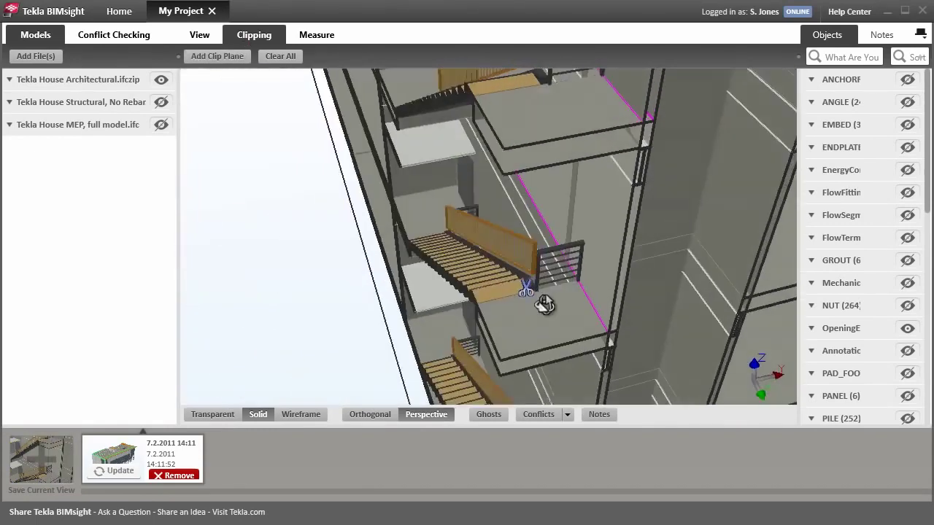
{"action": "left_click", "coordinate": [219, 56]}
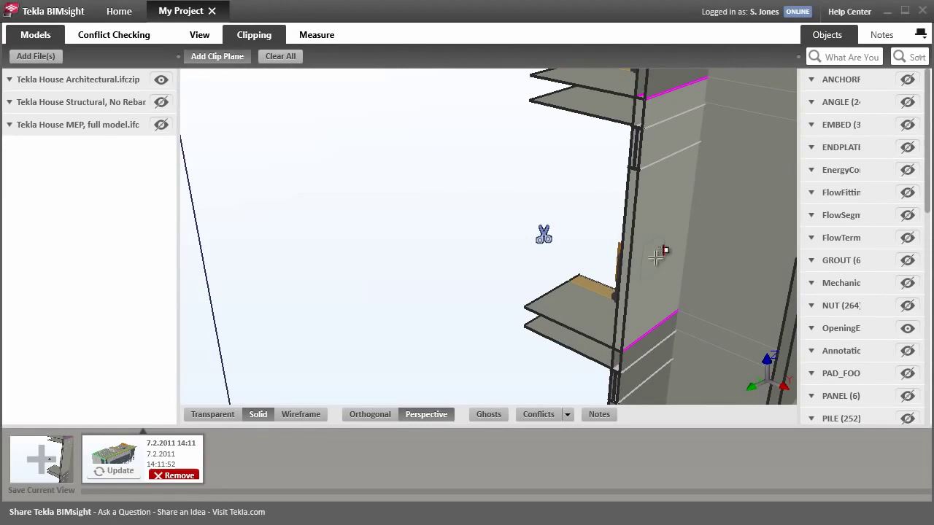
{"action": "left_click", "coordinate": [657, 255]}
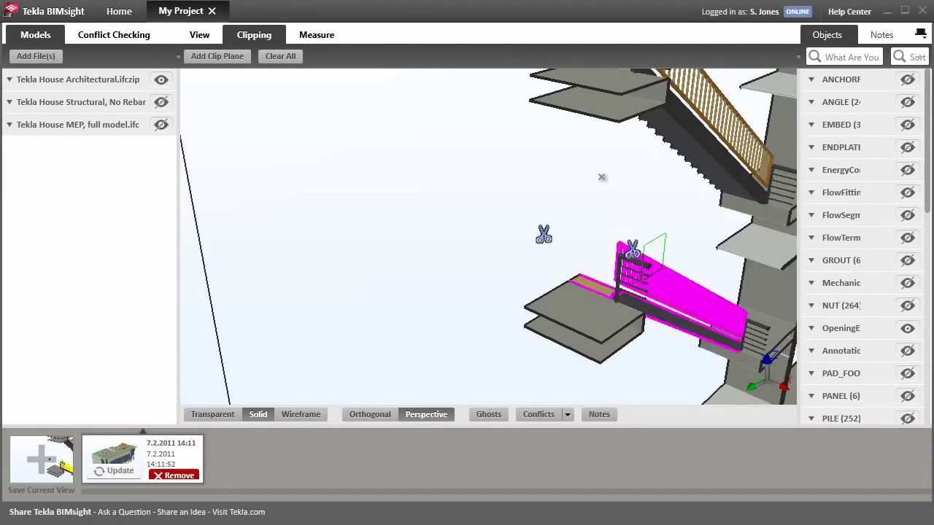
{"action": "left_click_drag", "start_coordinate": [602, 177], "coordinate": [497, 136]}
{"action": "left_click", "coordinate": [500, 227]}
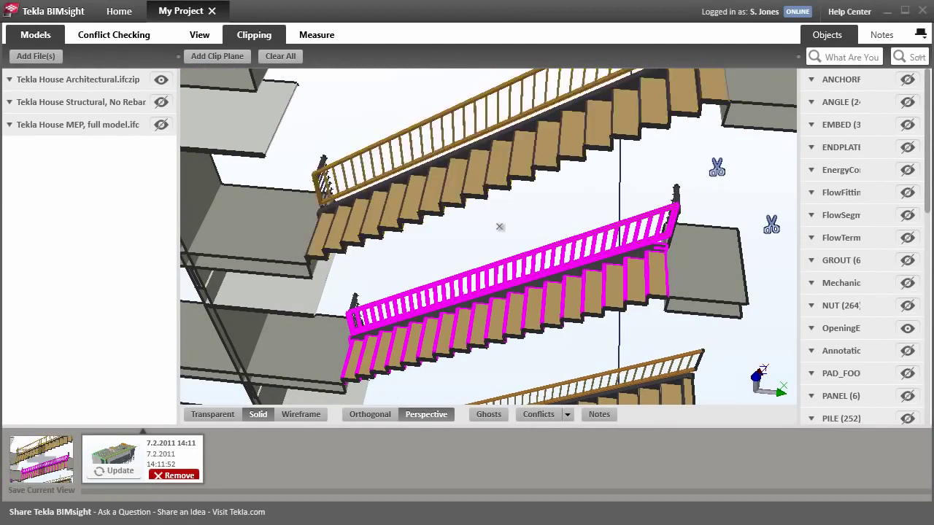
Save the staircase close-up as a second view and switch between saved views, ending on the whole building
{"action": "left_click", "coordinate": [42, 470]}
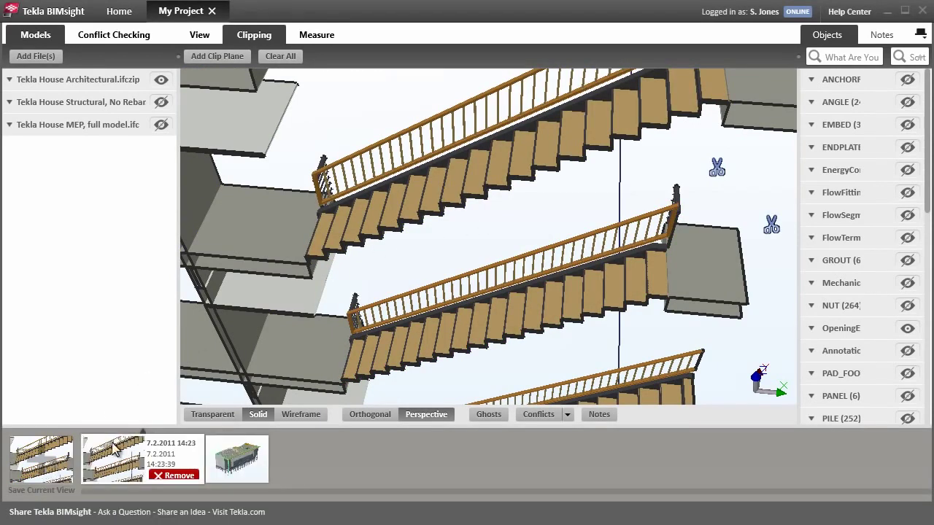
{"action": "left_click", "coordinate": [226, 465]}
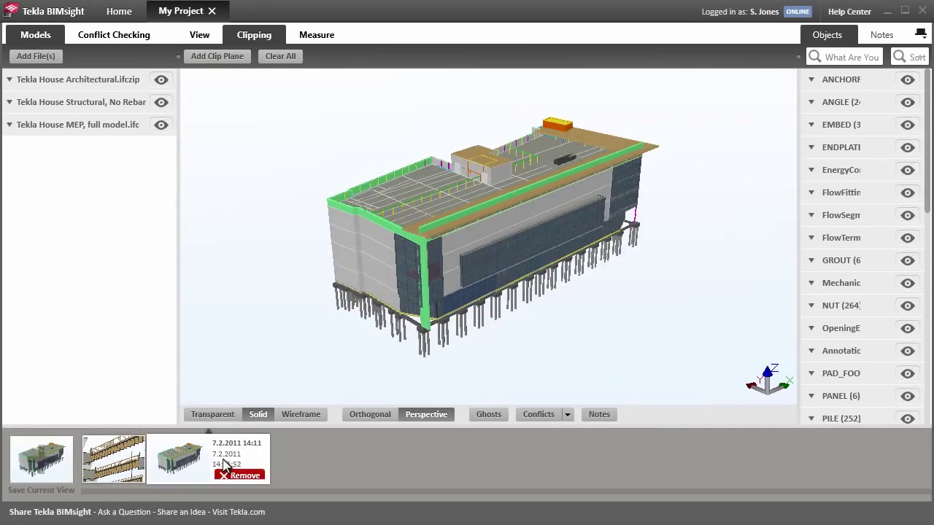
{"action": "left_click", "coordinate": [121, 452]}
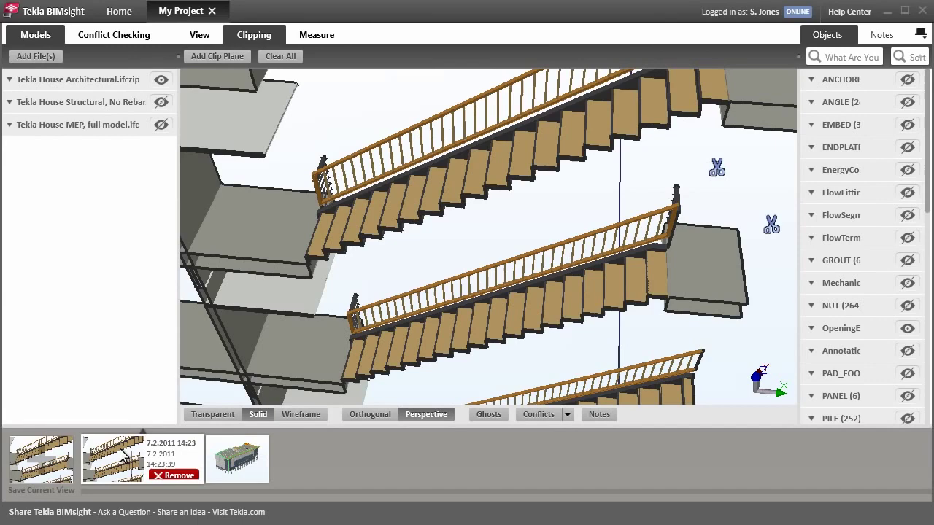
{"action": "left_click", "coordinate": [212, 459]}
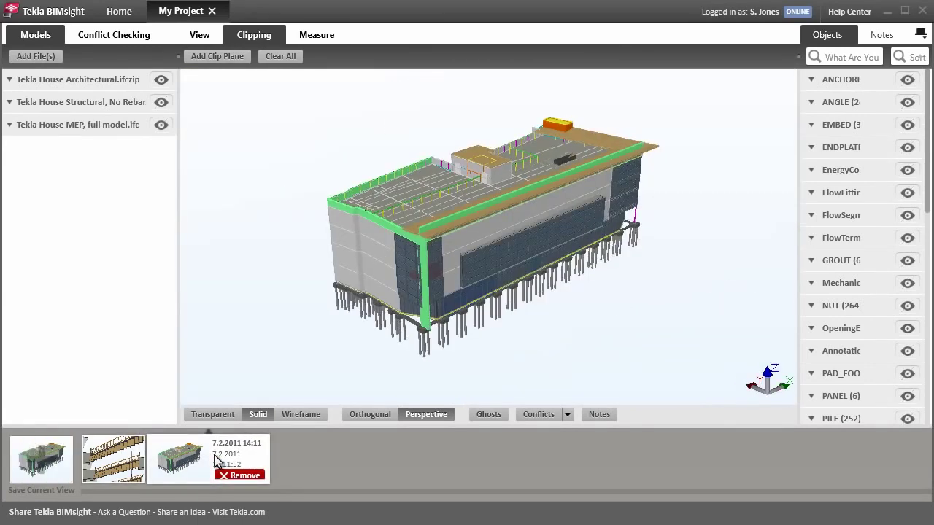
Search the object list for 'wall' and select all 110 Common Type: Wall objects
{"action": "left_click_drag", "start_coordinate": [795, 256], "coordinate": [596, 277]}
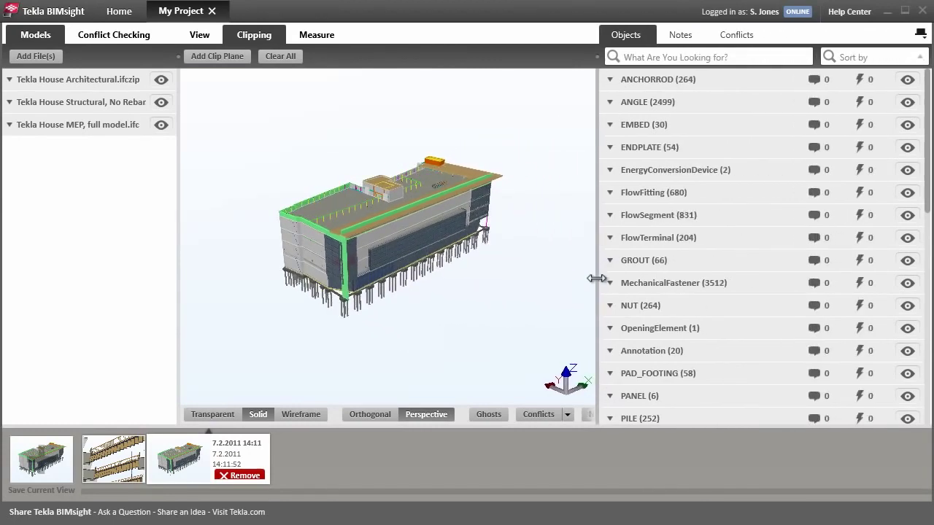
{"action": "left_click", "coordinate": [666, 59]}
{"action": "type", "text": "wa"}
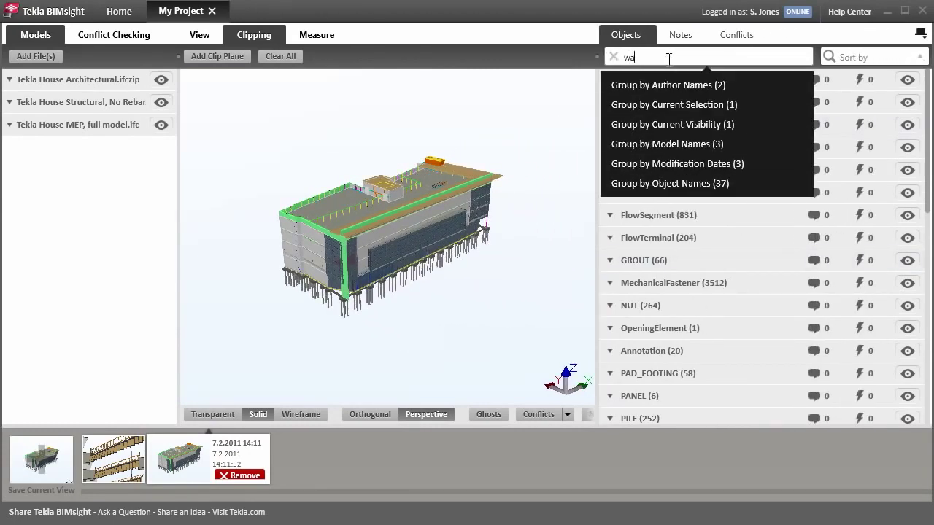
{"action": "type", "text": "ll"}
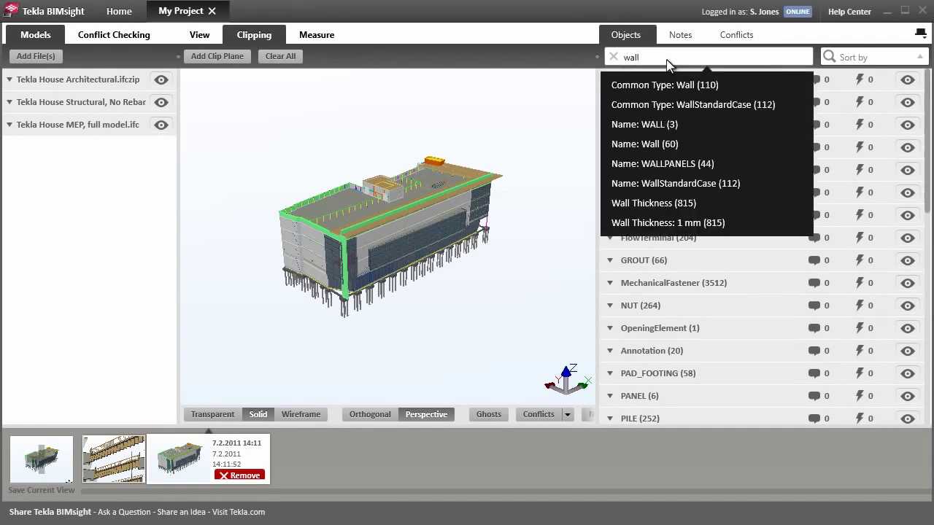
{"action": "left_click", "coordinate": [700, 86]}
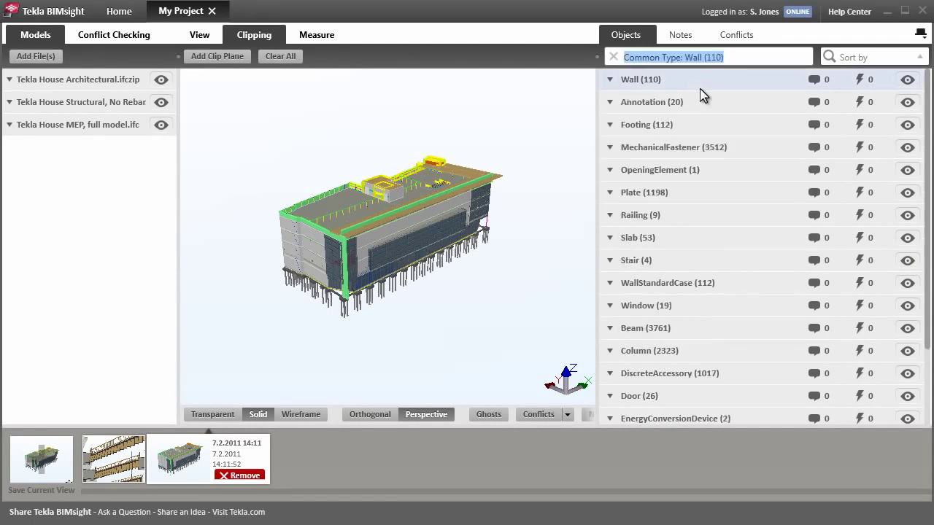
{"action": "left_click", "coordinate": [699, 80]}
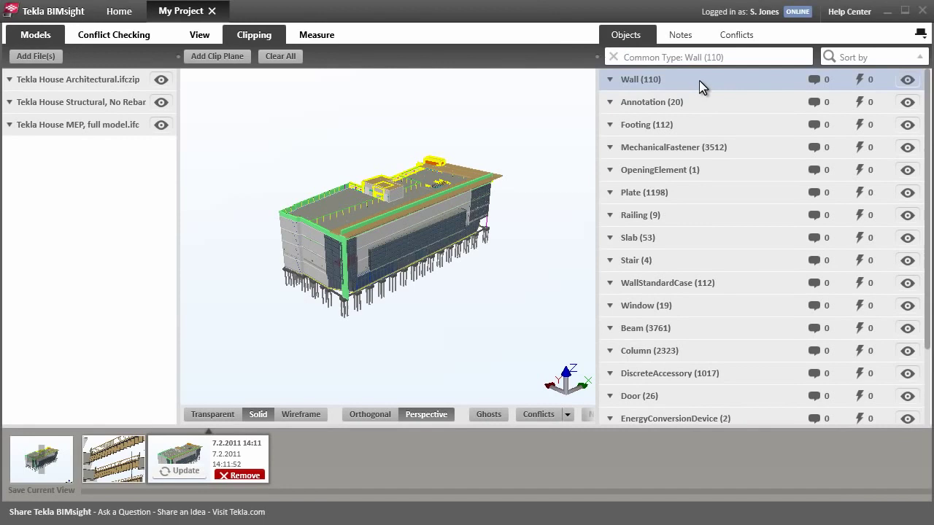
Hide everything except the walls, fit them to the view and clear the selection
{"action": "left_click", "coordinate": [199, 36]}
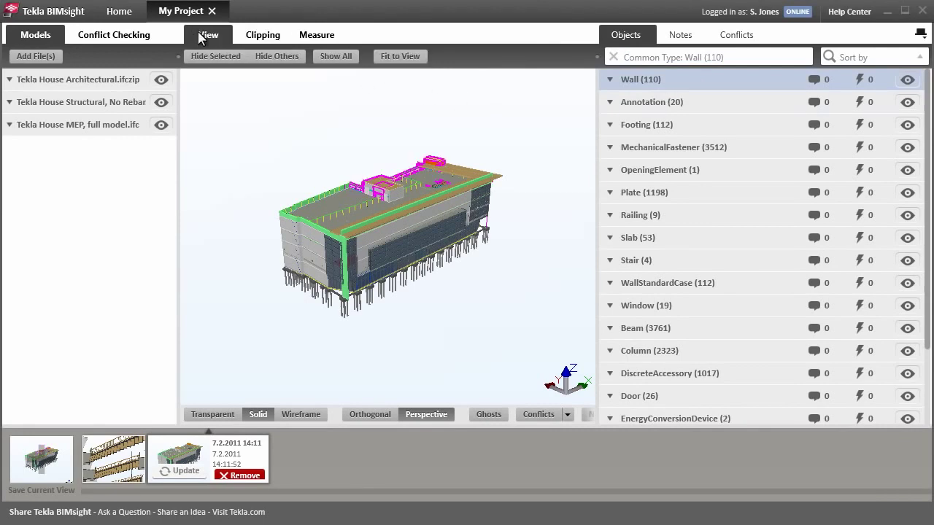
{"action": "left_click", "coordinate": [268, 57]}
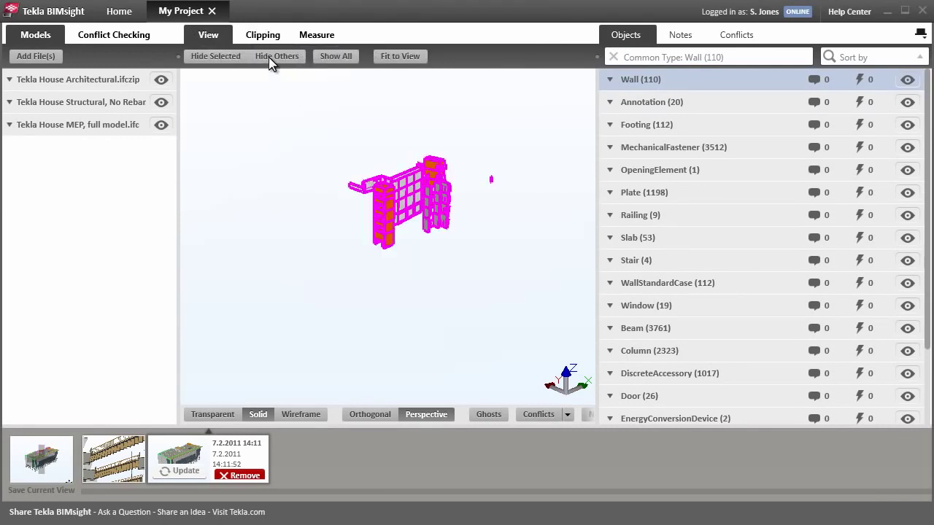
{"action": "left_click", "coordinate": [403, 57]}
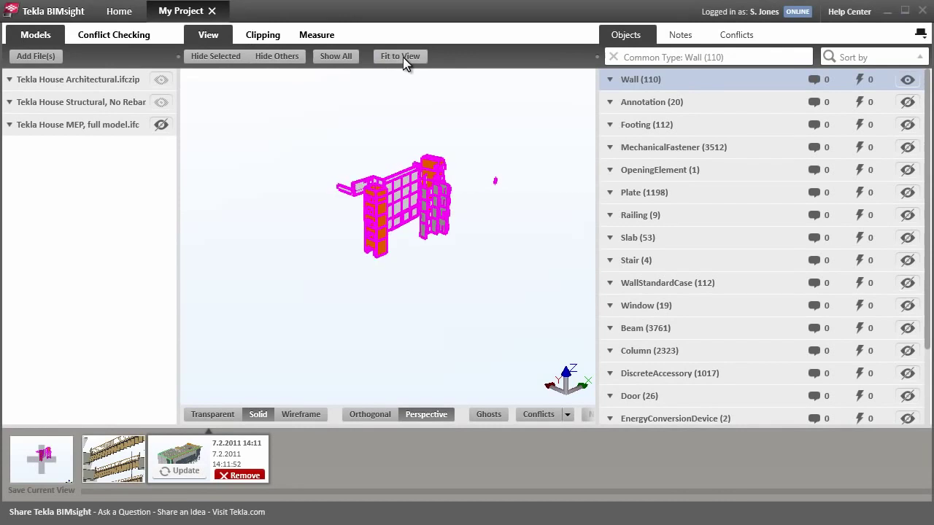
{"action": "left_click", "coordinate": [314, 127]}
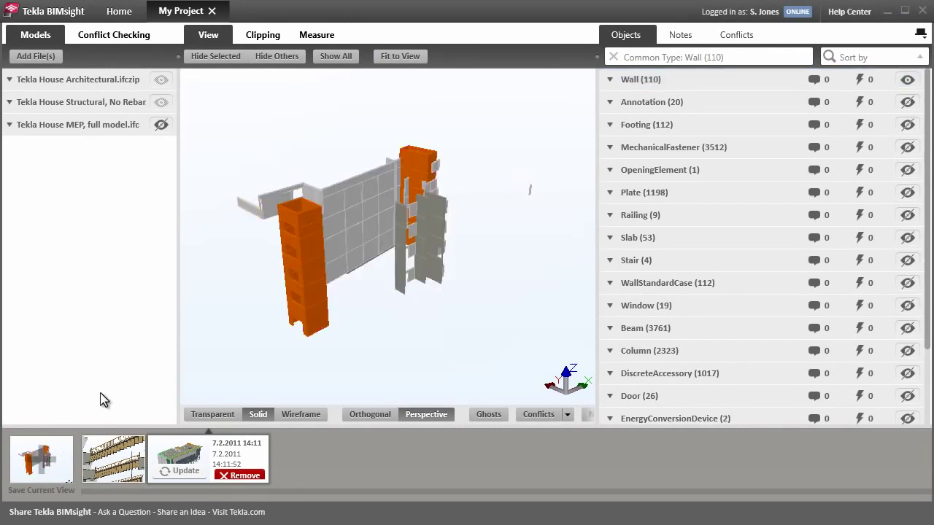
Save the walls-only view, then show the Footing objects and expand their list
{"action": "left_click", "coordinate": [64, 448]}
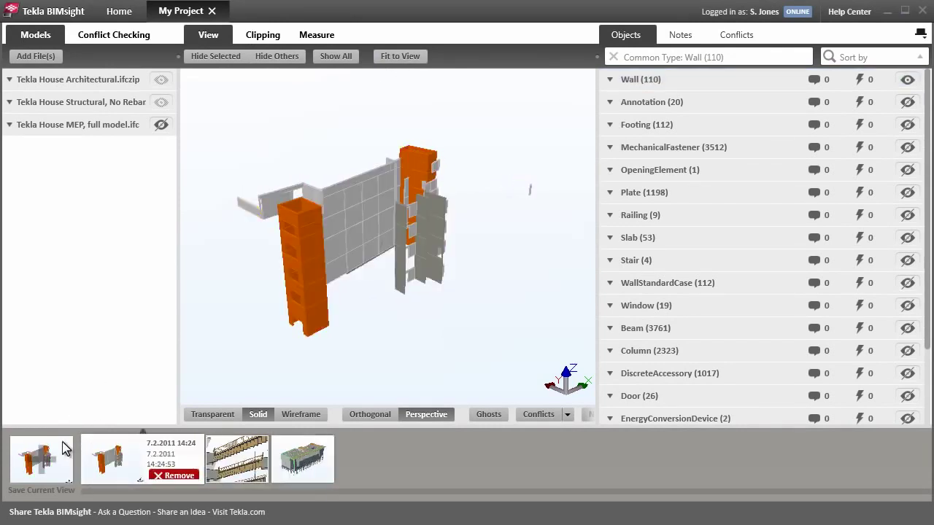
{"action": "left_click", "coordinate": [907, 125]}
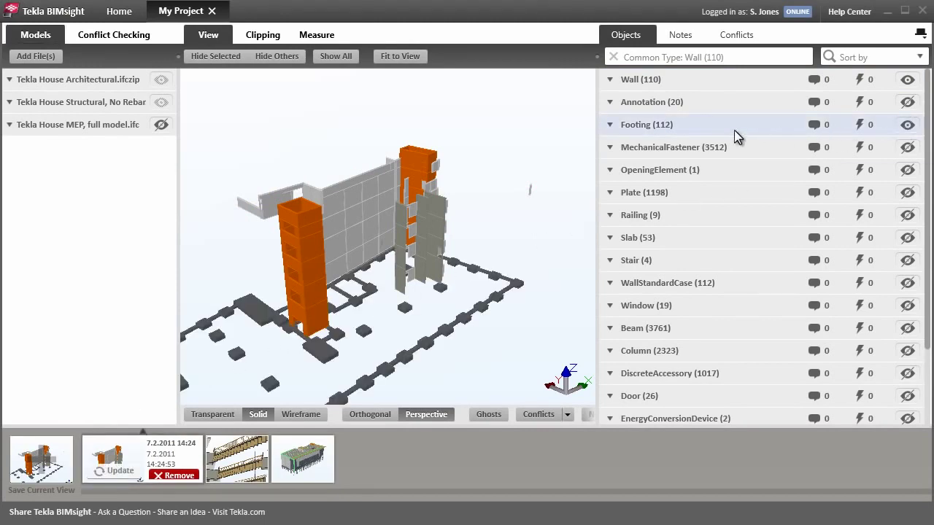
{"action": "left_click", "coordinate": [609, 125]}
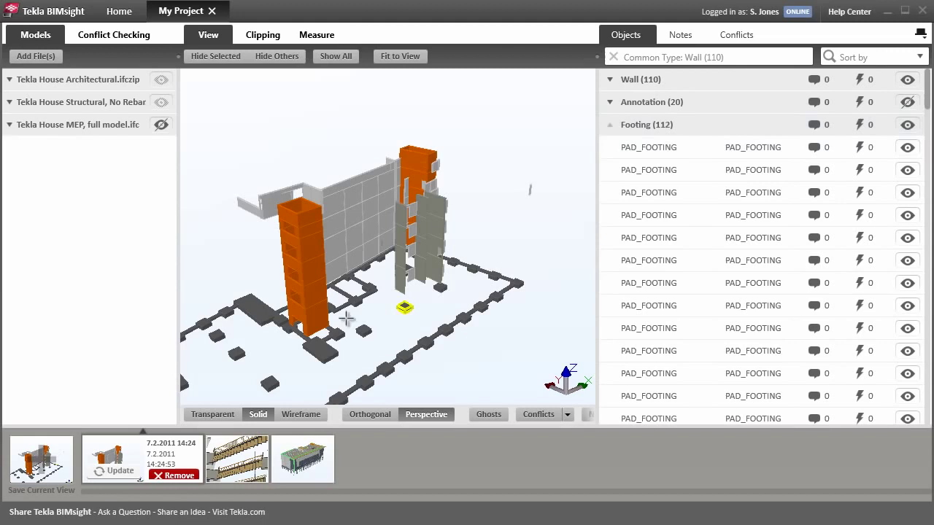
{"action": "middle_click_drag", "start_coordinate": [287, 325], "coordinate": [348, 273]}
{"action": "scroll", "coordinate": [348, 273], "scroll_direction": "up", "scroll_amount": 5}
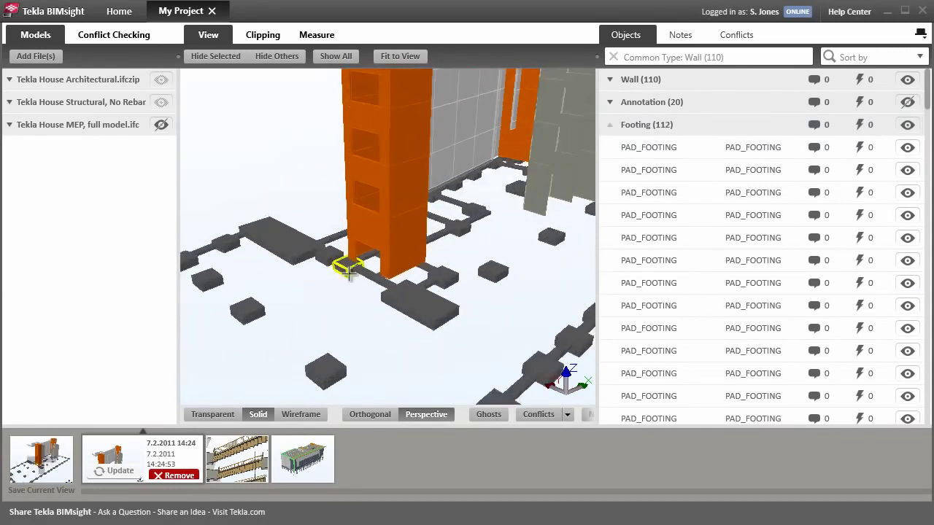
Hide the third and fourth pad footings, then restore the saved whole-building view
{"action": "left_click", "coordinate": [665, 219]}
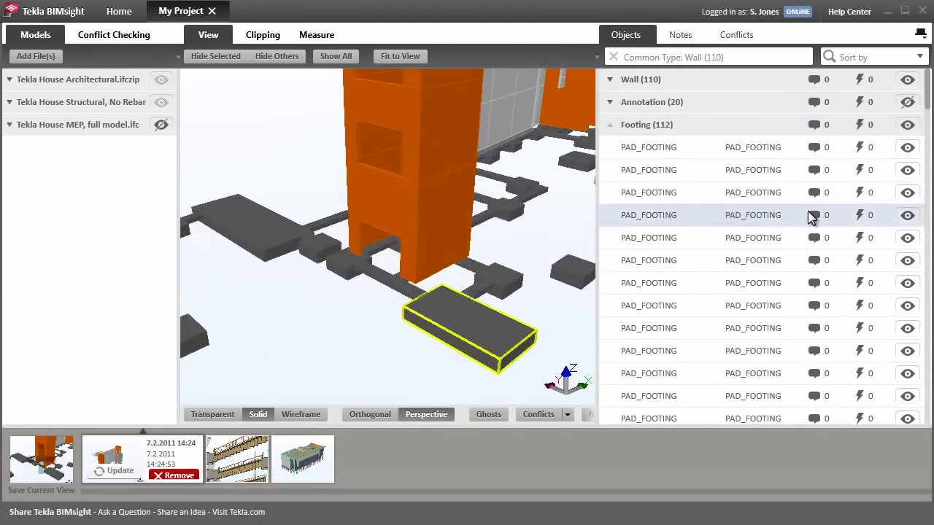
{"action": "left_click", "coordinate": [906, 215]}
{"action": "left_click", "coordinate": [907, 194]}
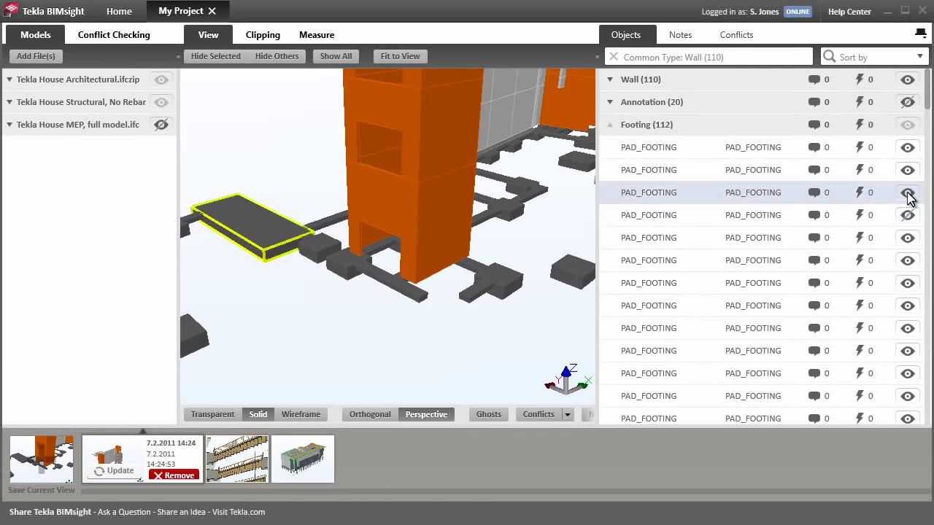
{"action": "left_click", "coordinate": [906, 194]}
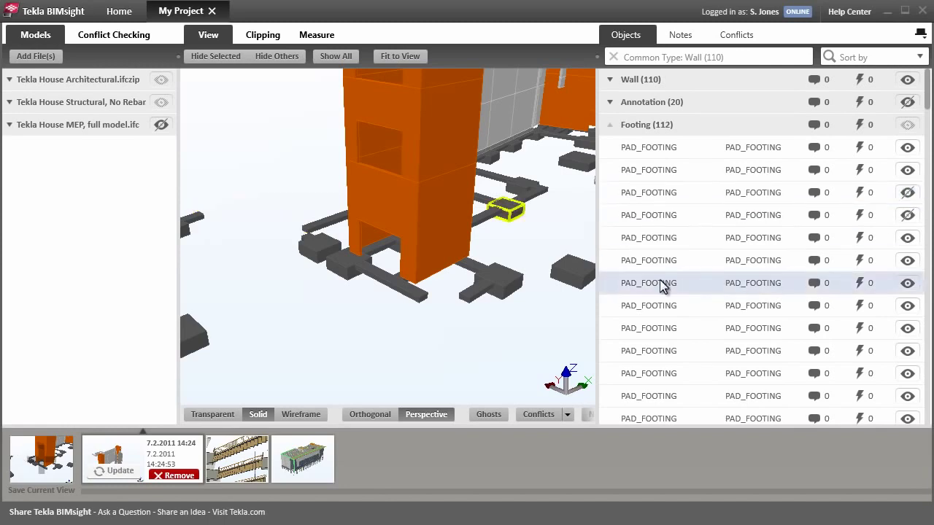
{"action": "left_click_drag", "start_coordinate": [600, 277], "coordinate": [901, 297]}
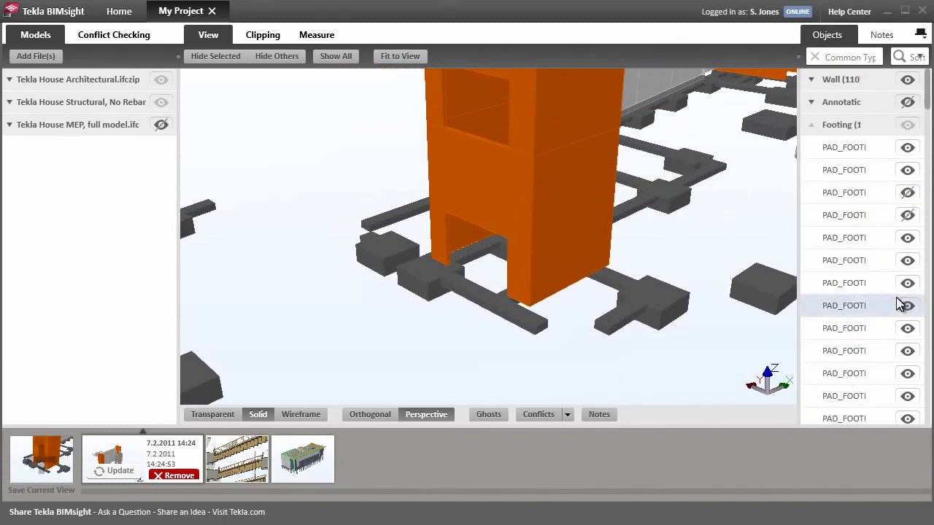
{"action": "left_click", "coordinate": [312, 459]}
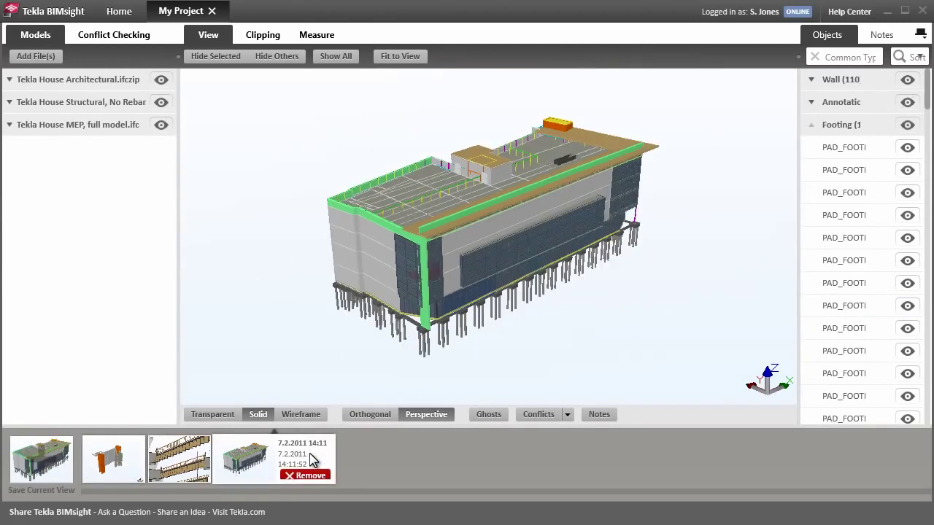
Restore the staircase close-up, show the Structural model again and orbit to a side view of the stair
{"action": "left_click", "coordinate": [197, 458]}
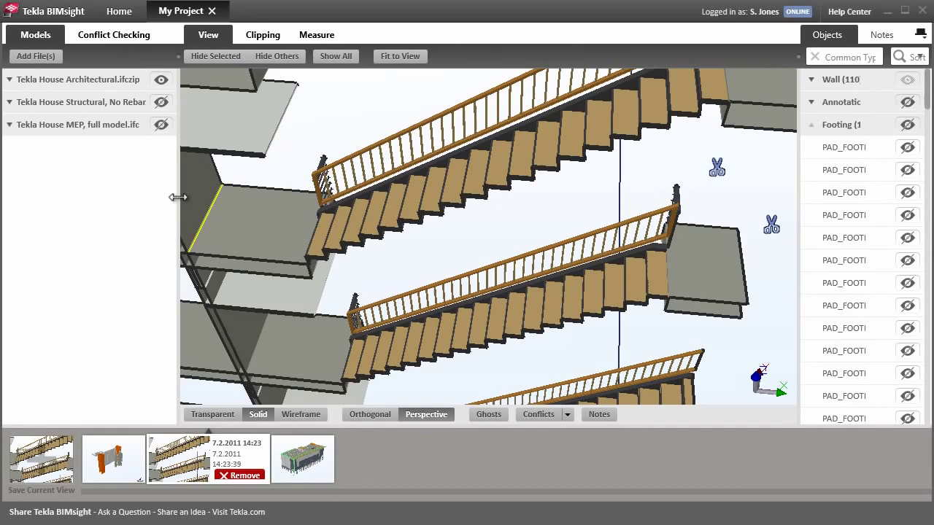
{"action": "left_click", "coordinate": [161, 107]}
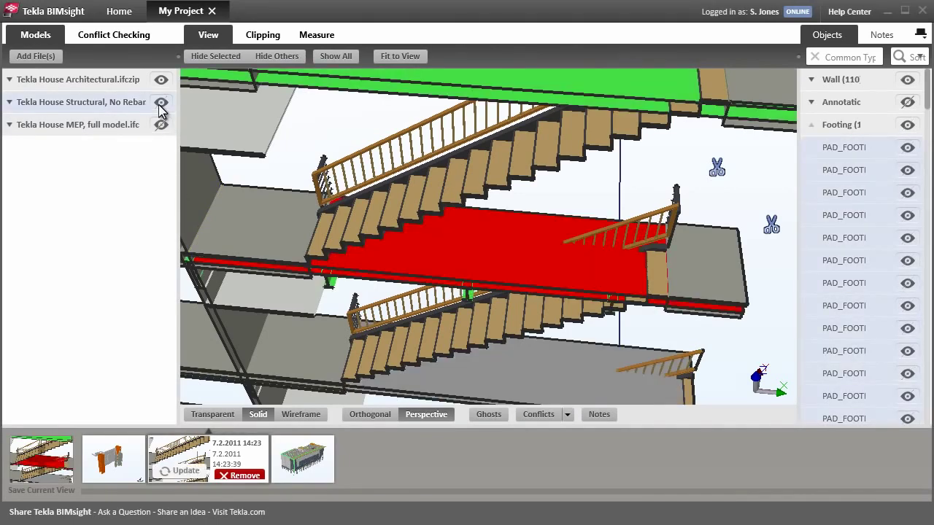
{"action": "scroll", "coordinate": [476, 320], "scroll_direction": "up", "scroll_amount": 3}
{"action": "scroll", "coordinate": [477, 320], "scroll_direction": "up", "scroll_amount": 2}
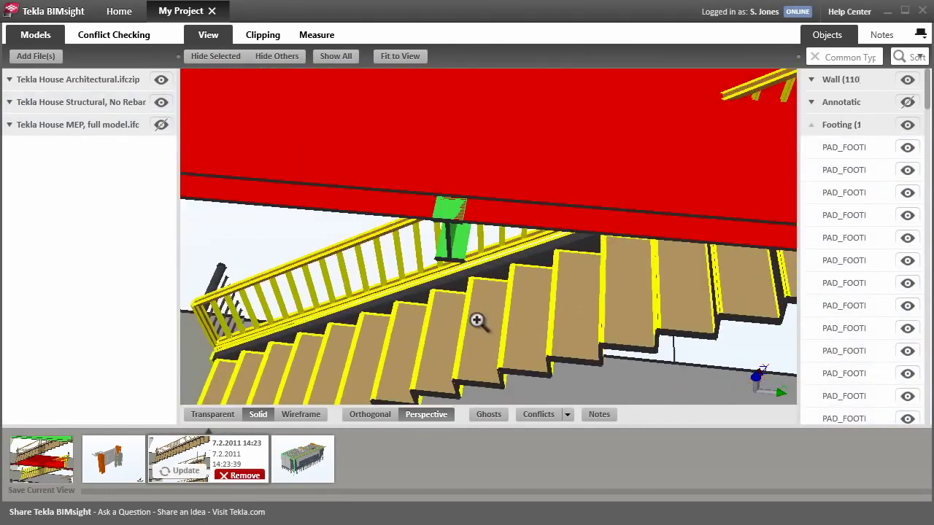
{"action": "left_click_drag", "start_coordinate": [486, 316], "coordinate": [442, 166]}
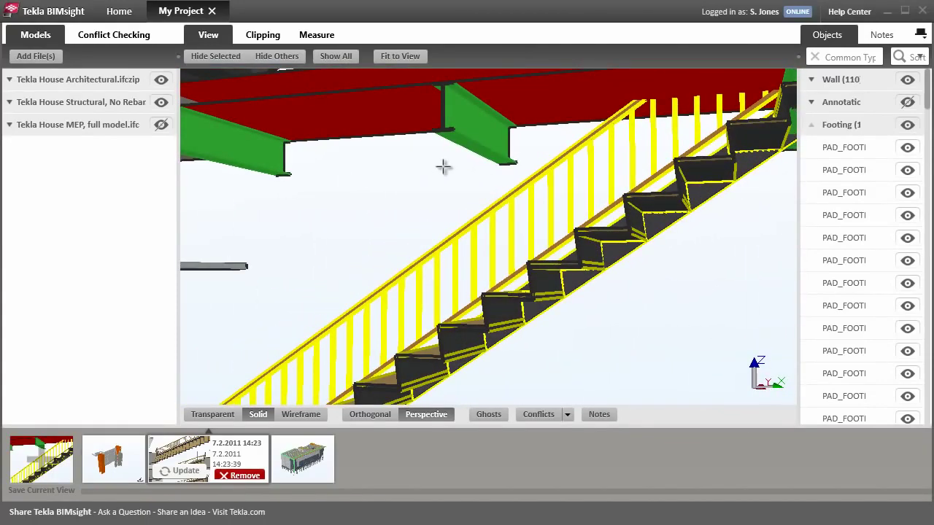
{"action": "left_click", "coordinate": [442, 166]}
Set measurement units to Inch and check the 4'7"25/64 beam-to-tread distance from above and side-on
{"action": "left_click", "coordinate": [315, 34]}
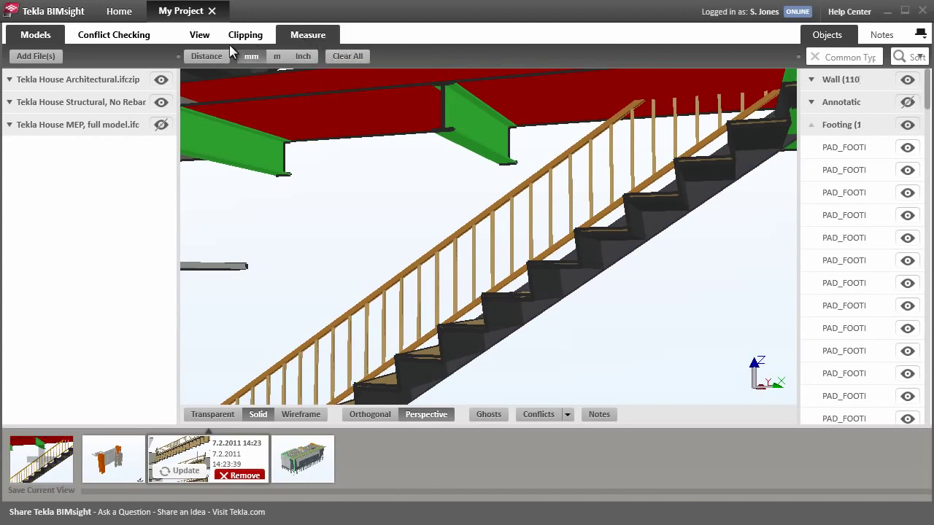
{"action": "left_click", "coordinate": [303, 56]}
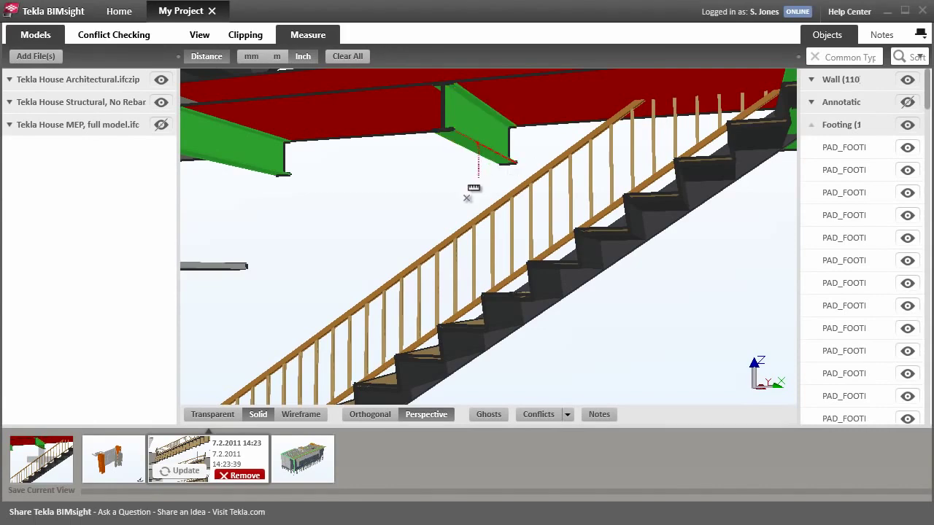
{"action": "left_click_drag", "start_coordinate": [475, 191], "coordinate": [569, 260]}
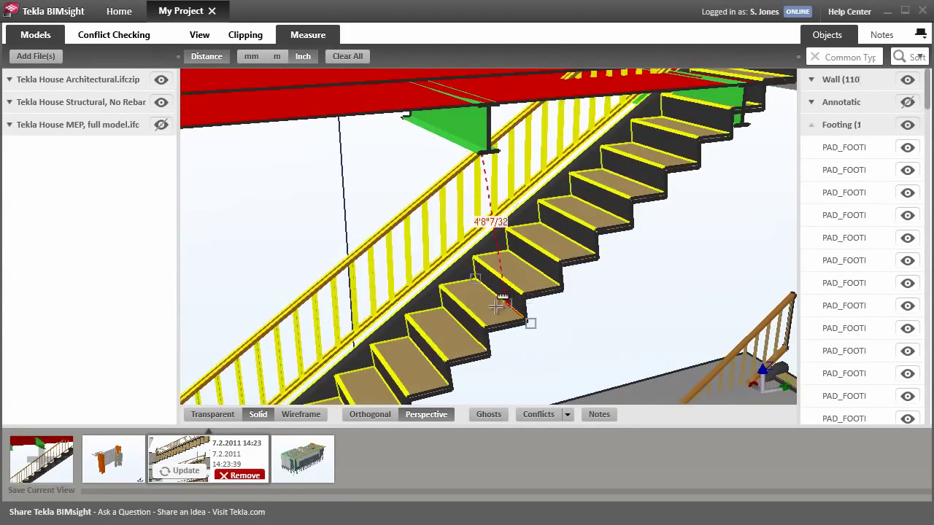
{"action": "scroll", "coordinate": [510, 310], "scroll_direction": "up", "scroll_amount": 3}
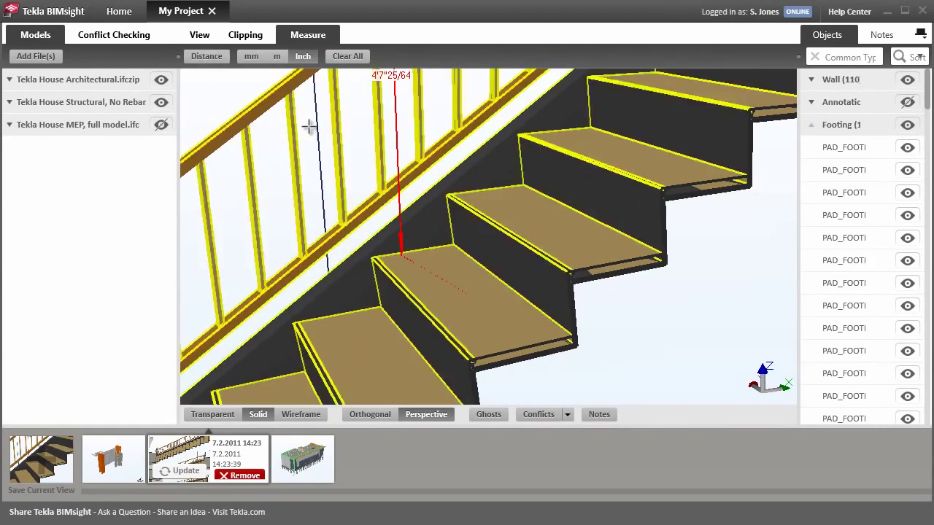
{"action": "left_click_drag", "start_coordinate": [309, 127], "coordinate": [399, 123]}
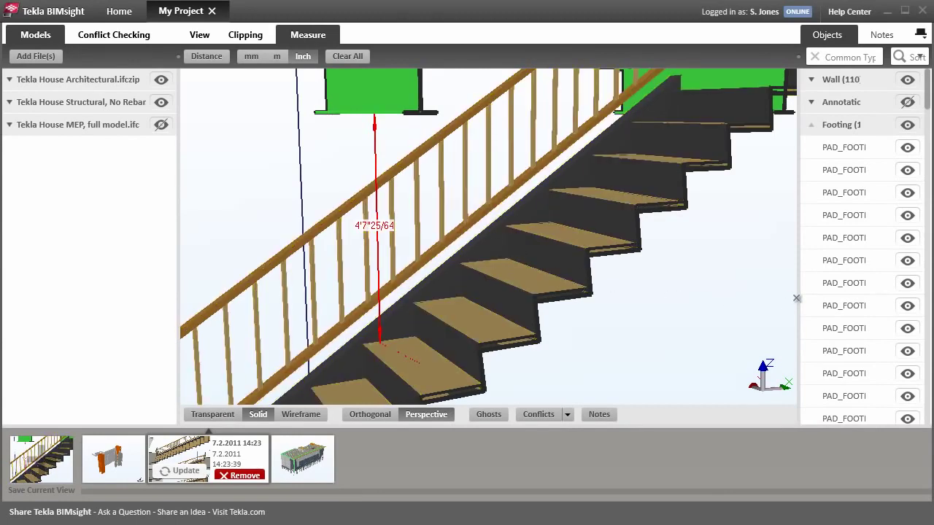
{"action": "left_click_drag", "start_coordinate": [796, 298], "coordinate": [619, 294]}
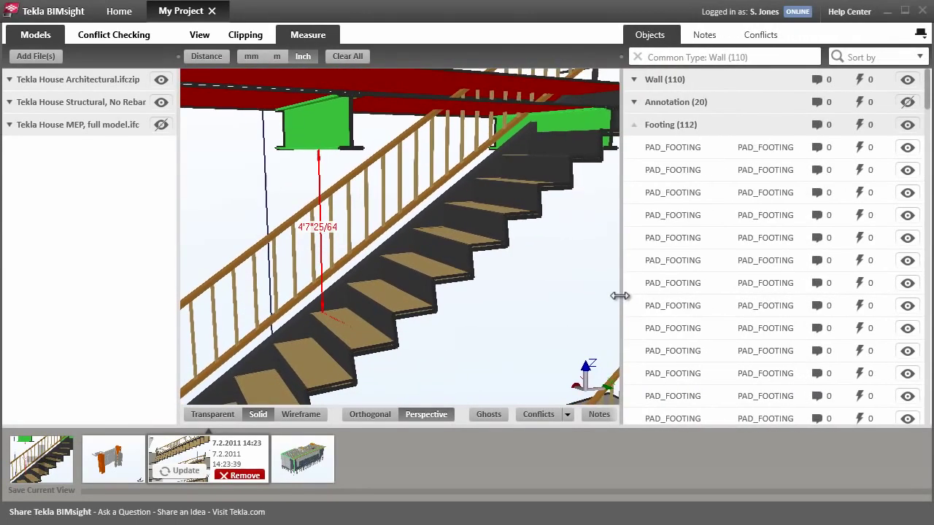
Save the note 'Clearance from beam to stairway' with the view, beam and stair attached, then restore the whole-building view
{"action": "left_click", "coordinate": [703, 37]}
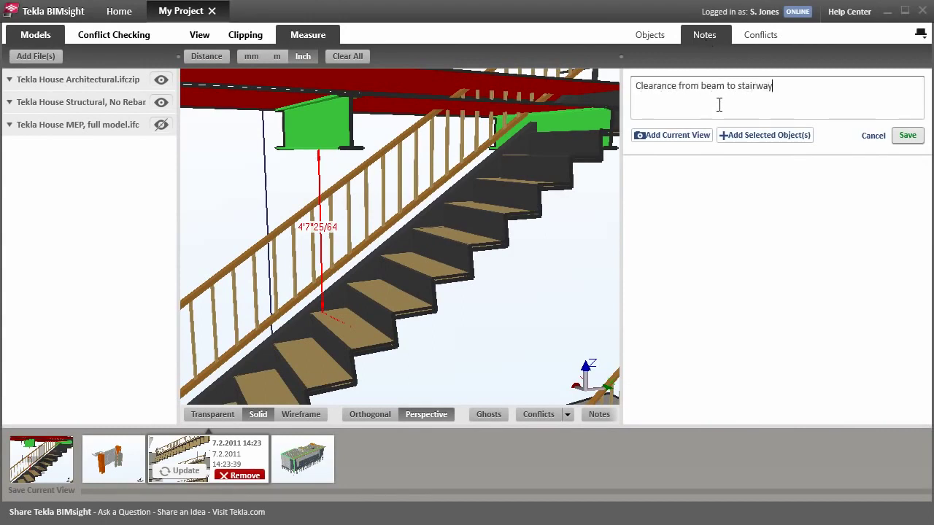
{"action": "left_click", "coordinate": [673, 133]}
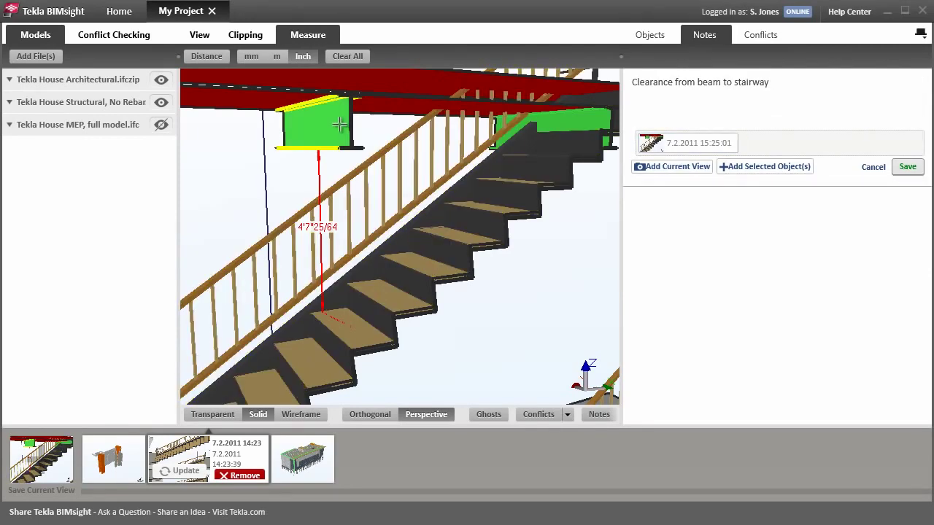
{"action": "left_click", "coordinate": [375, 178]}
{"action": "left_click", "coordinate": [398, 201]}
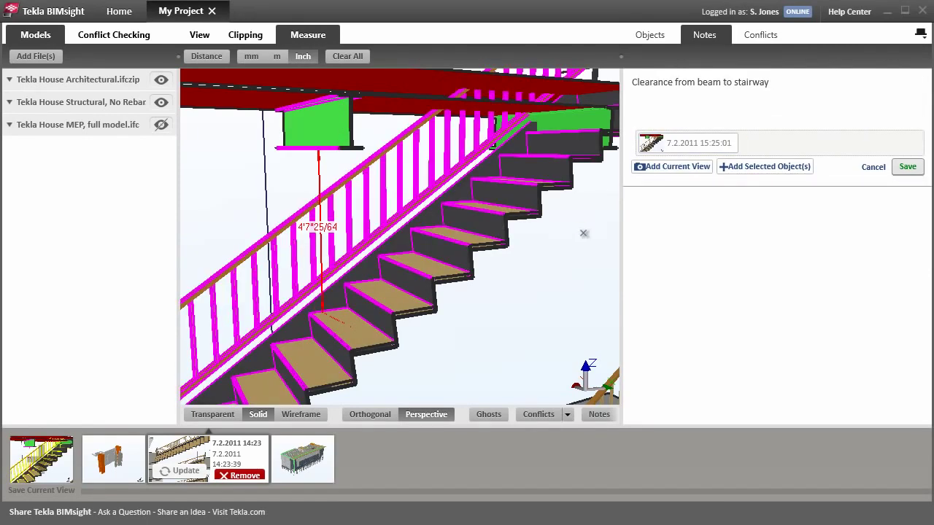
{"action": "left_click", "coordinate": [748, 170]}
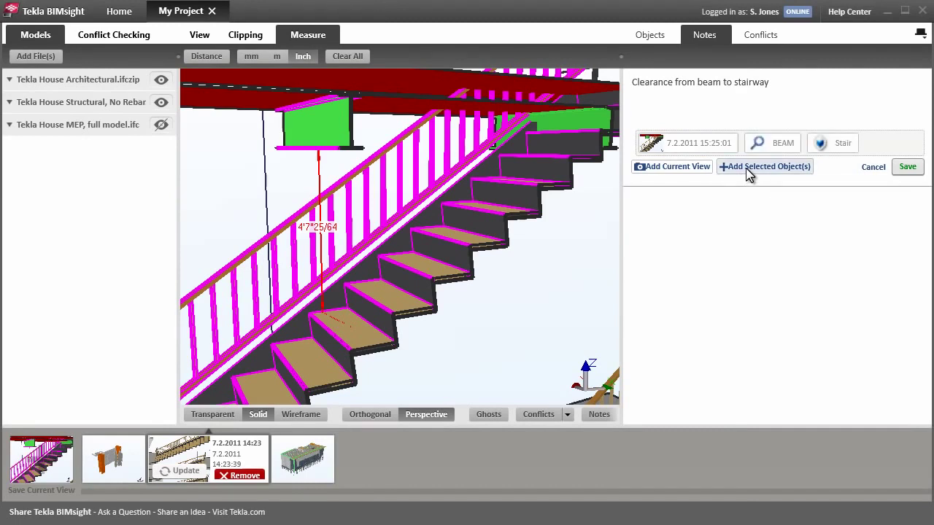
{"action": "left_click", "coordinate": [908, 170]}
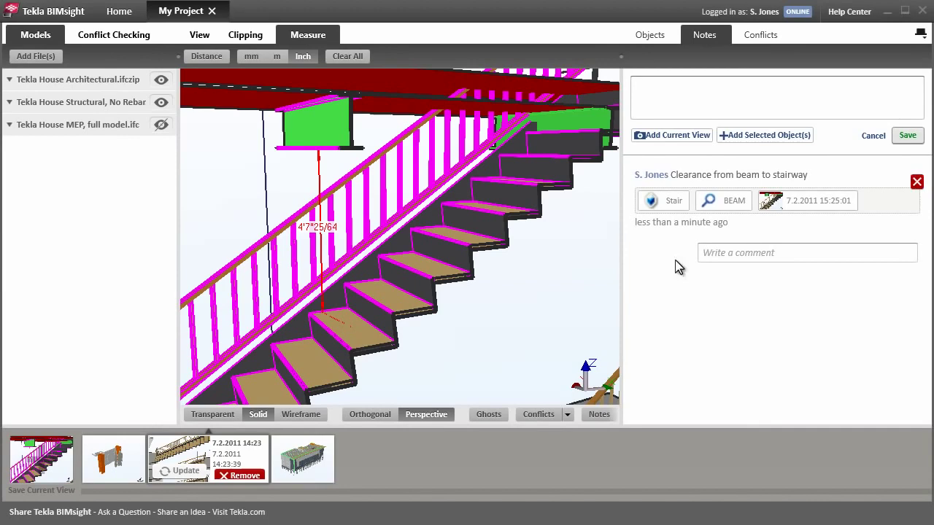
{"action": "left_click", "coordinate": [299, 464]}
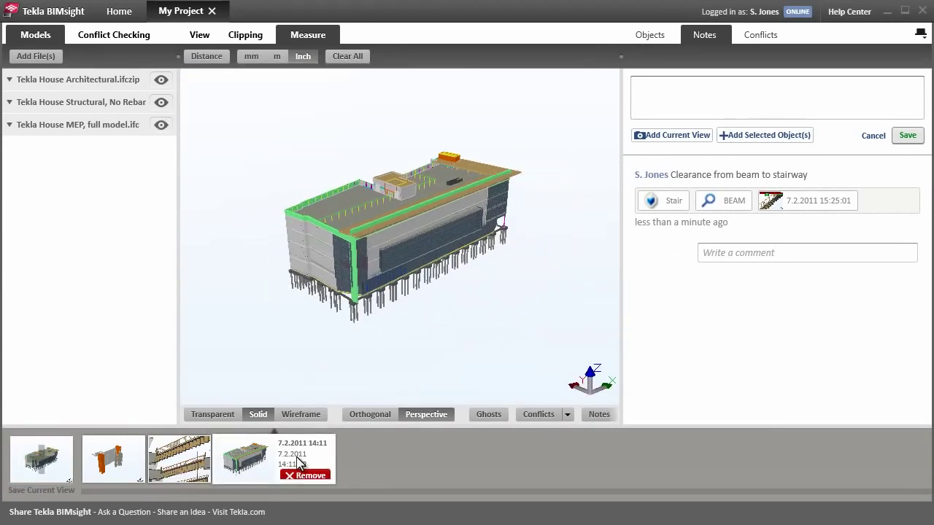
{"action": "left_click", "coordinate": [647, 38]}
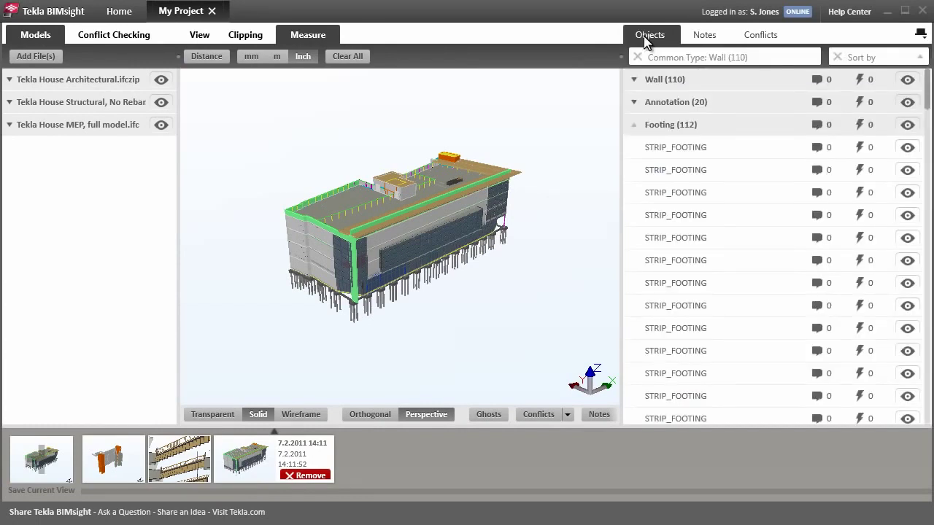
Clear the Wall filter, group objects by Model Names, expand Structural, and sort by Number of Notes
{"action": "left_click", "coordinate": [637, 57]}
{"action": "left_click", "coordinate": [656, 57]}
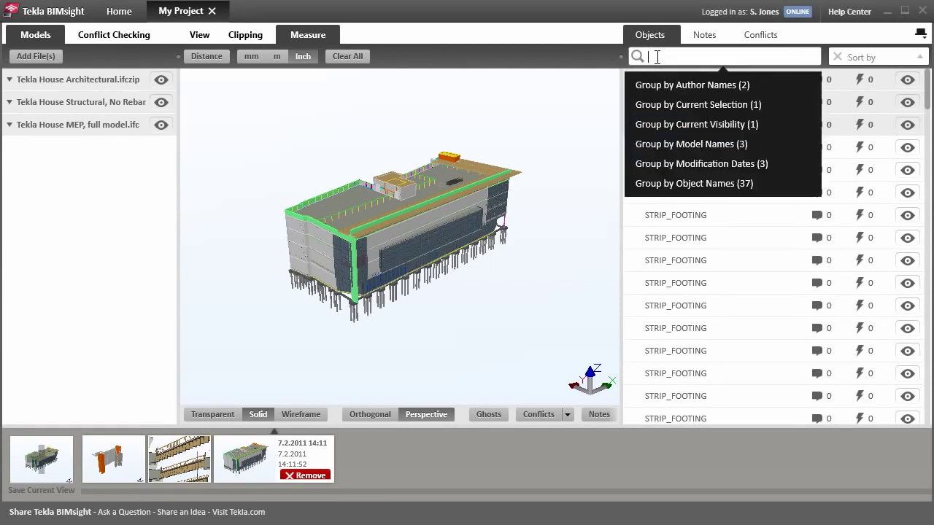
{"action": "left_click", "coordinate": [675, 145]}
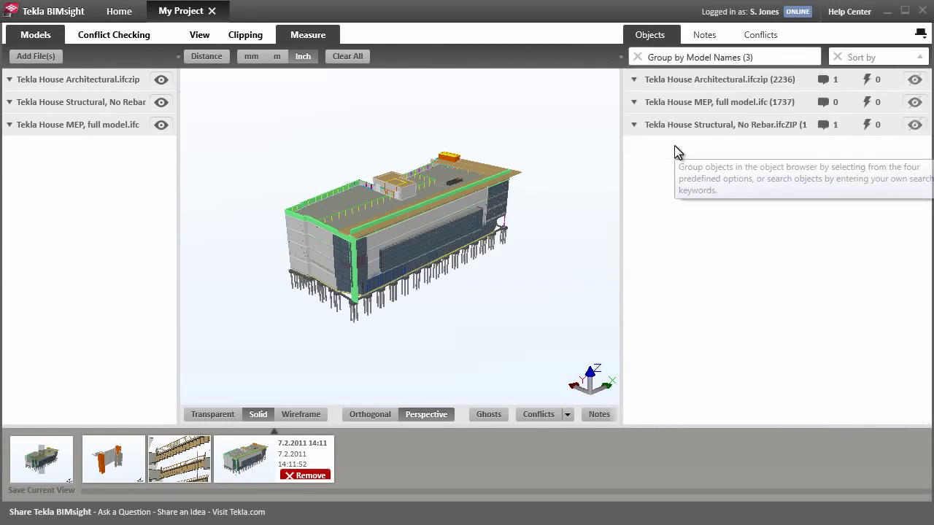
{"action": "left_click", "coordinate": [633, 126]}
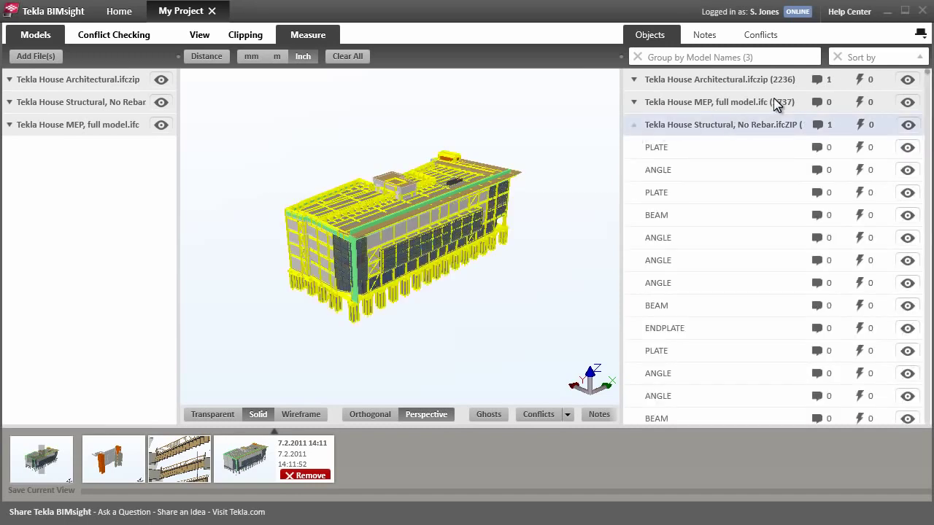
{"action": "left_click", "coordinate": [840, 57]}
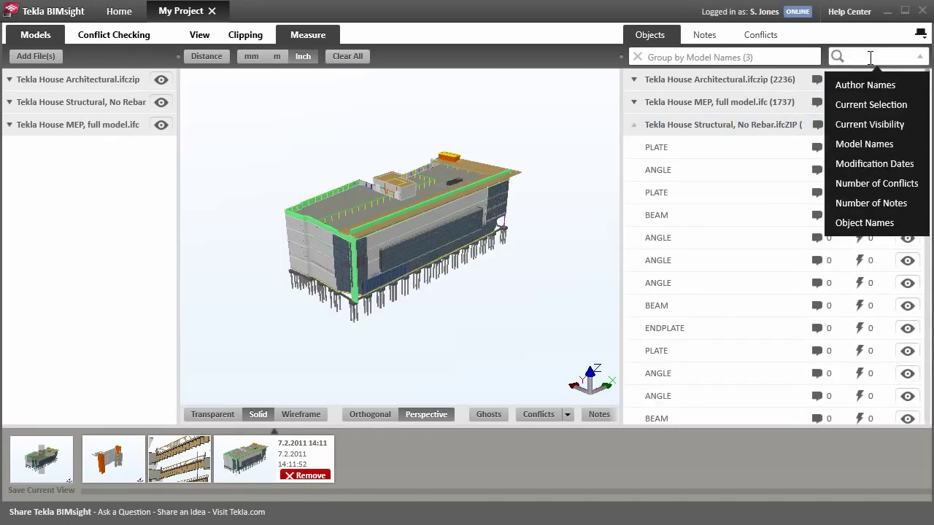
{"action": "left_click", "coordinate": [872, 204]}
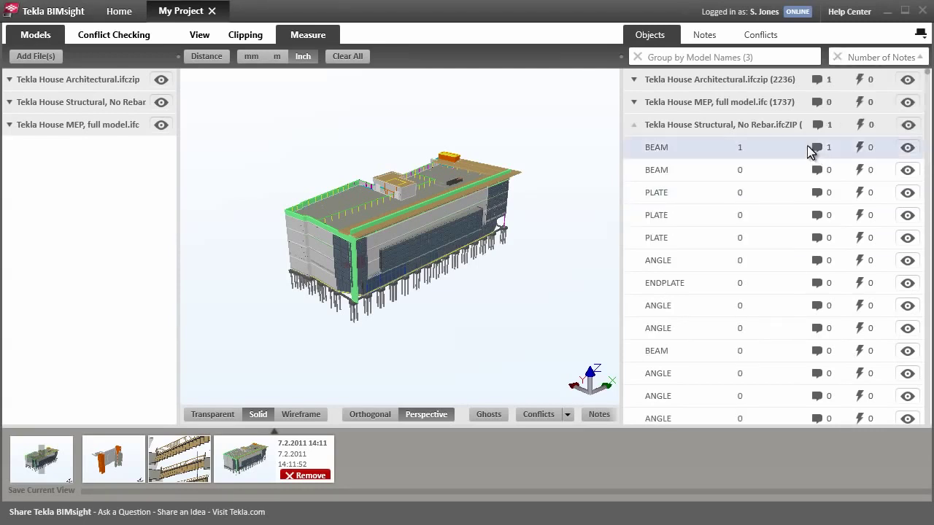
Open the noted BEAM's clearance note, restore its view, and post the comment 'Beam needs to be moved'
{"action": "double_click", "coordinate": [808, 148]}
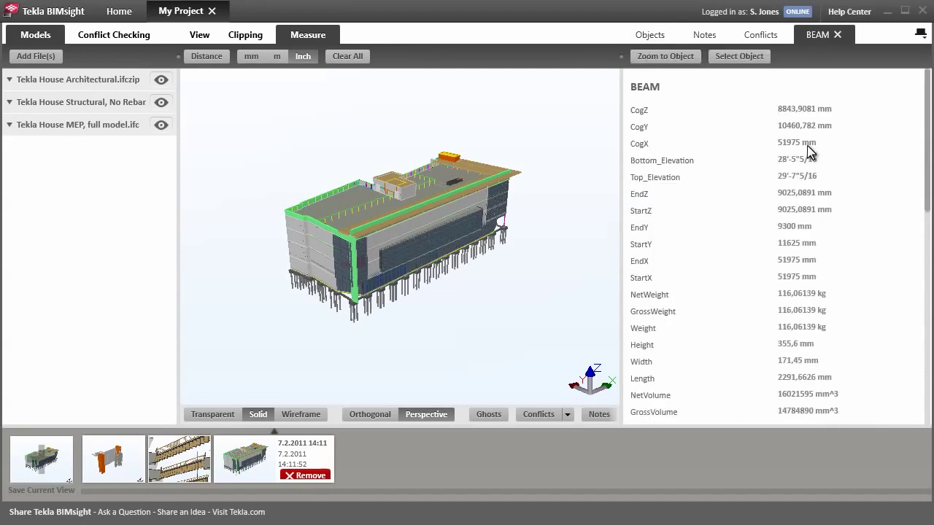
{"action": "scroll", "coordinate": [808, 148], "scroll_direction": "down", "scroll_amount": 15}
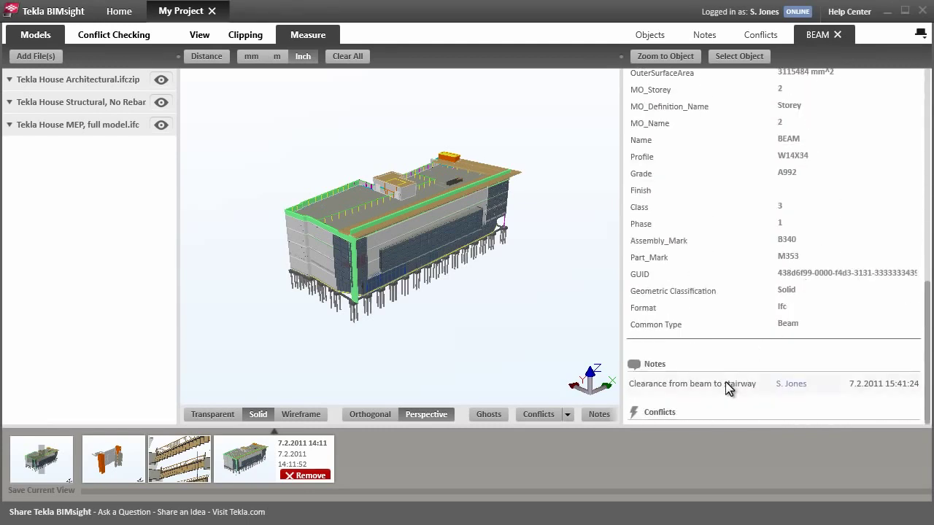
{"action": "double_click", "coordinate": [725, 385]}
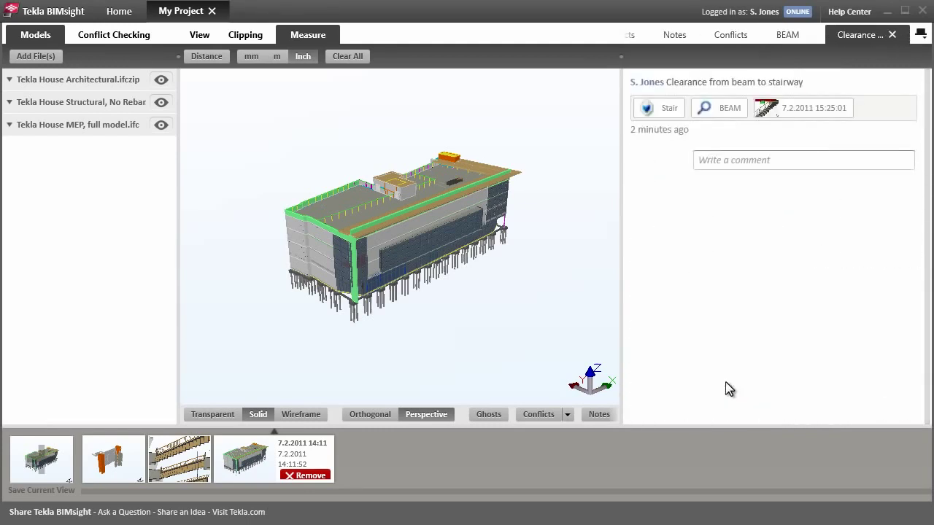
{"action": "left_click", "coordinate": [812, 113]}
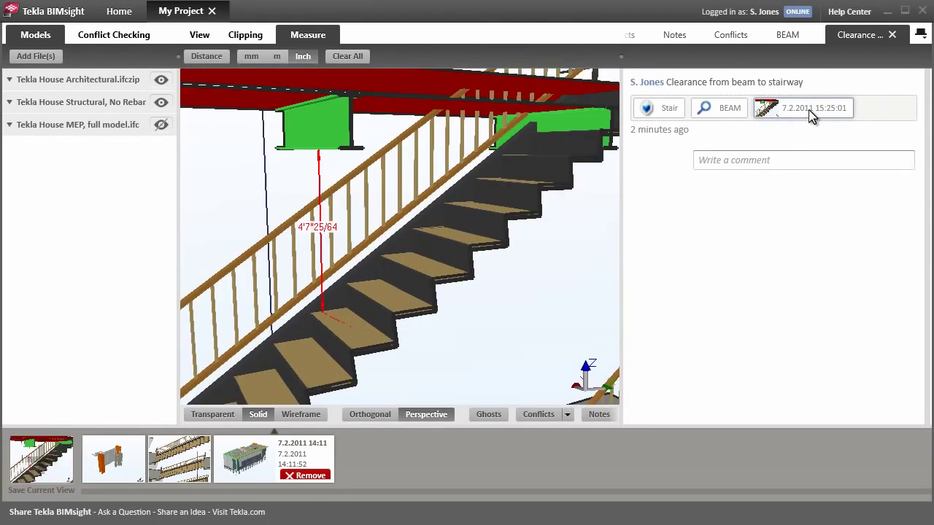
{"action": "left_click", "coordinate": [810, 159]}
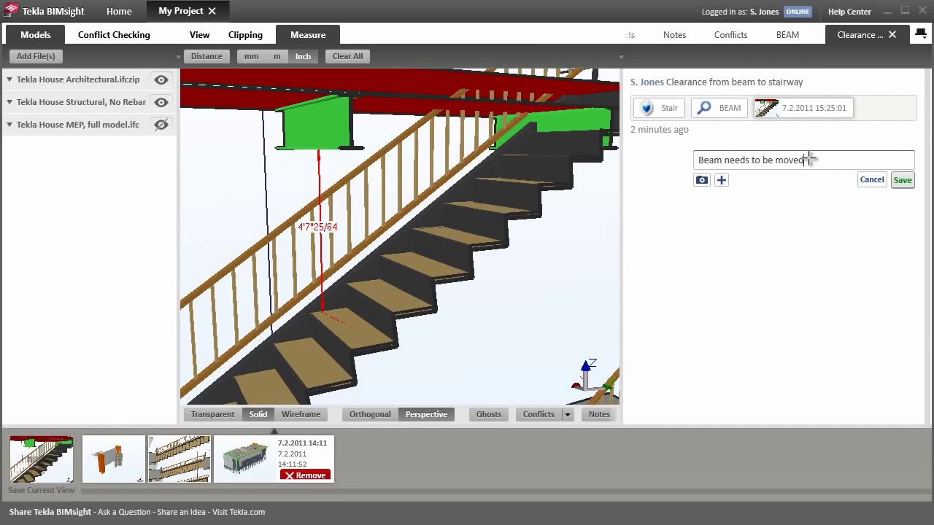
{"action": "left_click", "coordinate": [902, 181]}
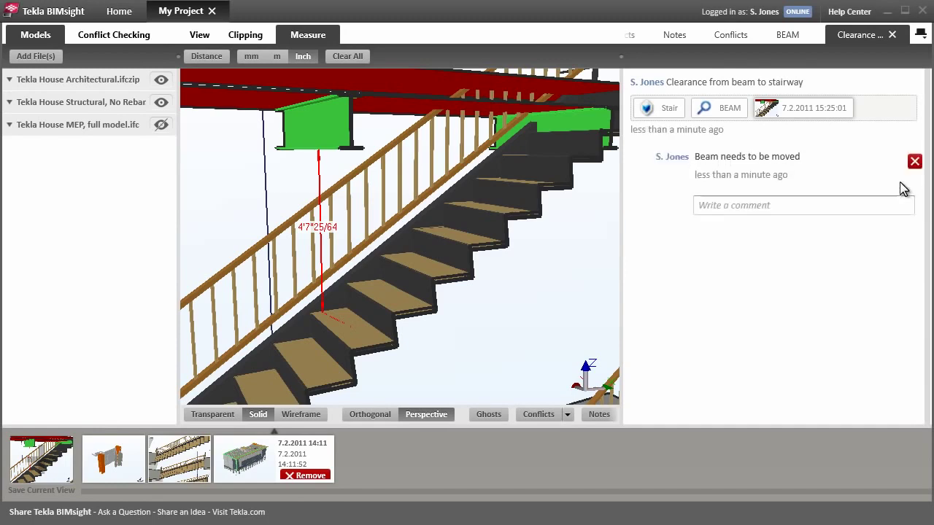
Close the note and beam properties, bring back the object list, and widen the 3D view
{"action": "left_click", "coordinate": [891, 35]}
{"action": "left_click", "coordinate": [841, 34]}
{"action": "left_click", "coordinate": [650, 35]}
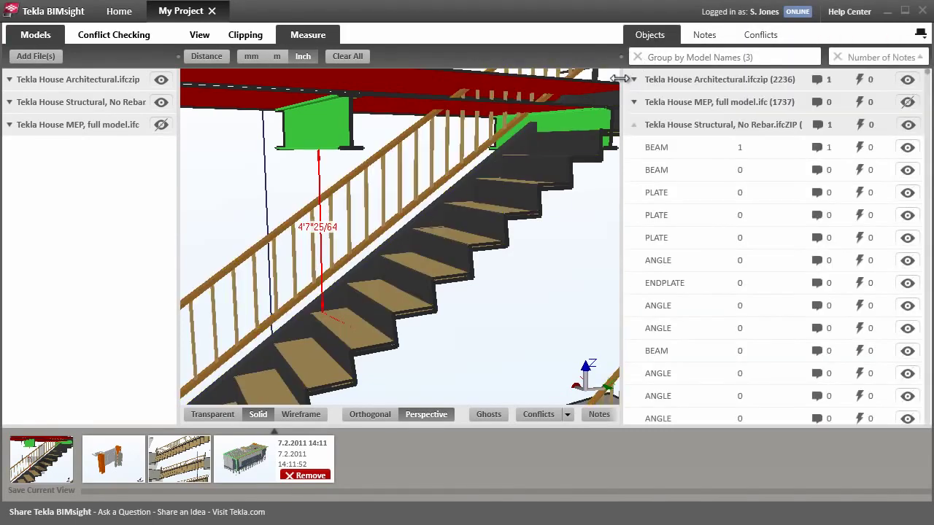
{"action": "left_click_drag", "start_coordinate": [621, 80], "coordinate": [686, 81]}
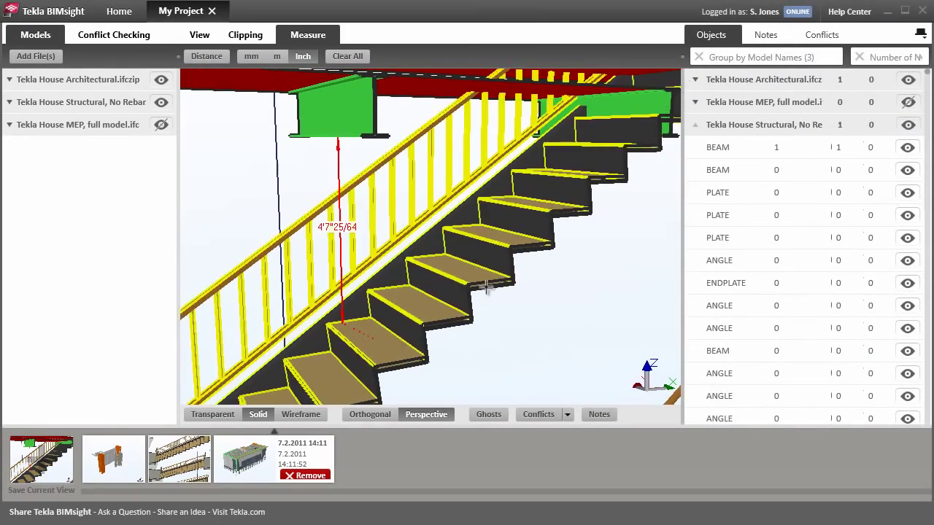
Restore the whole-building view and rerun the MEP clashes rule, finding 150 clashes
{"action": "left_click", "coordinate": [251, 455]}
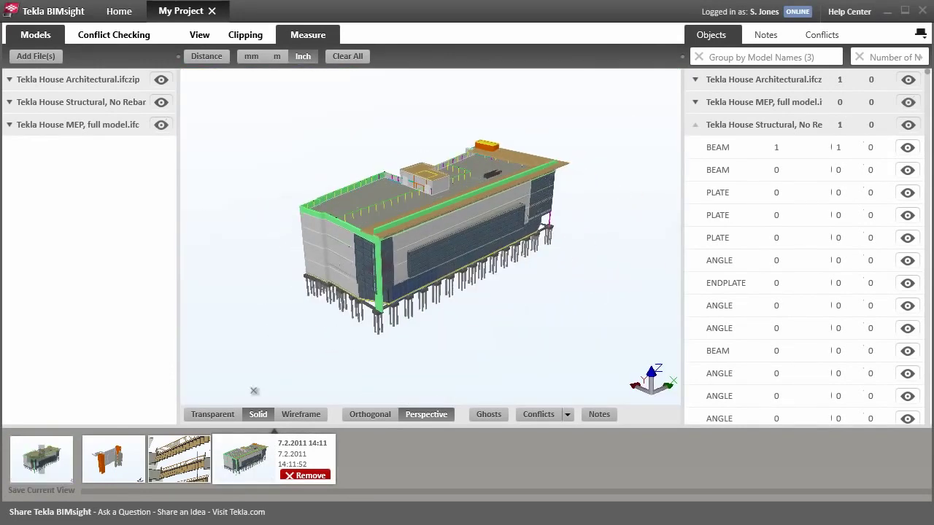
{"action": "left_click", "coordinate": [125, 41]}
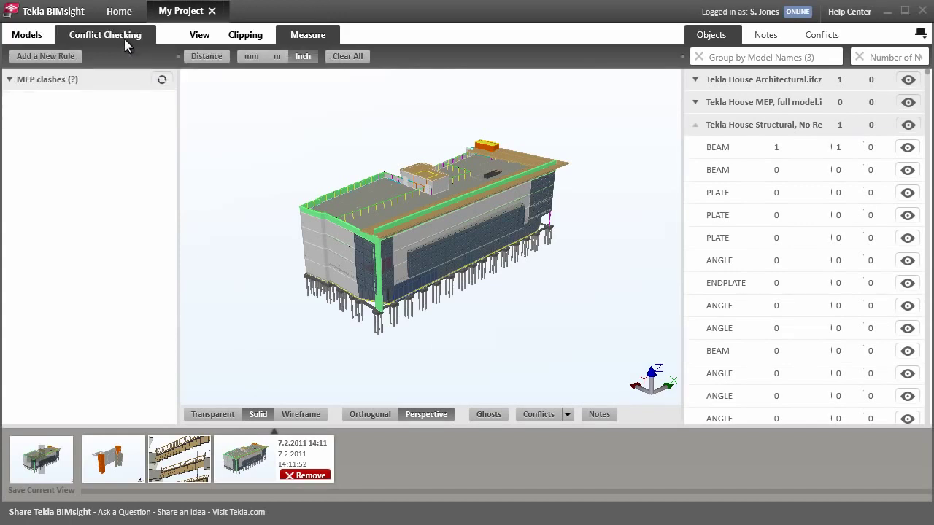
{"action": "left_click", "coordinate": [161, 80]}
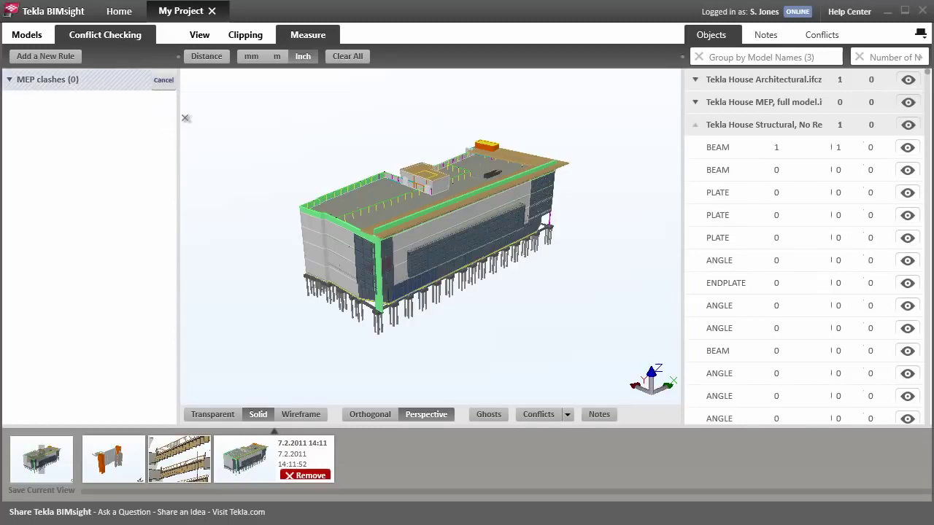
Orbit the building and turn on the conflict markers below the view
{"action": "left_click_drag", "start_coordinate": [413, 208], "coordinate": [86, 181]}
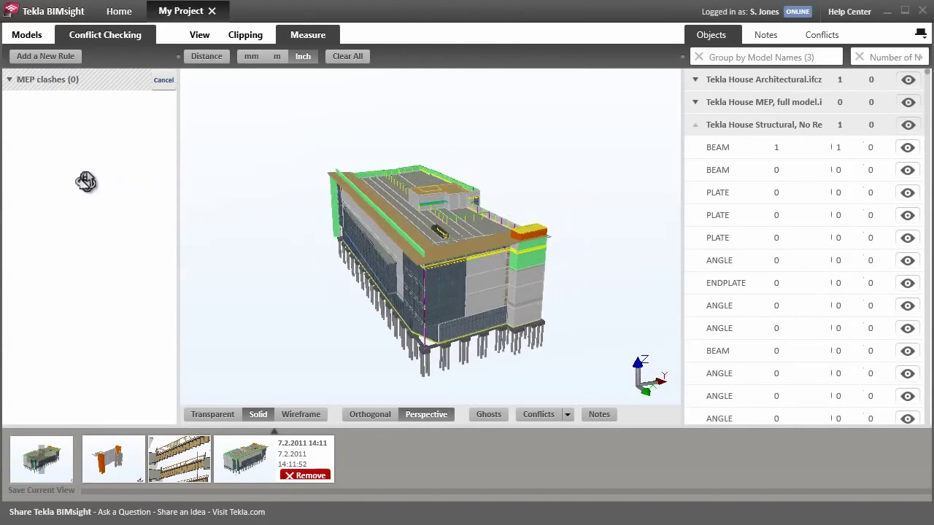
{"action": "scroll", "coordinate": [412, 245], "scroll_direction": "up", "scroll_amount": 5}
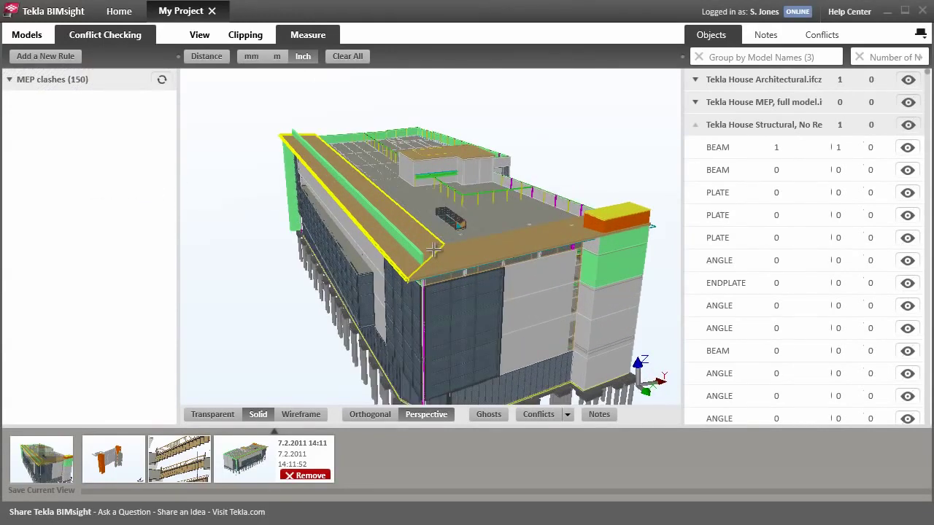
{"action": "left_click", "coordinate": [539, 414]}
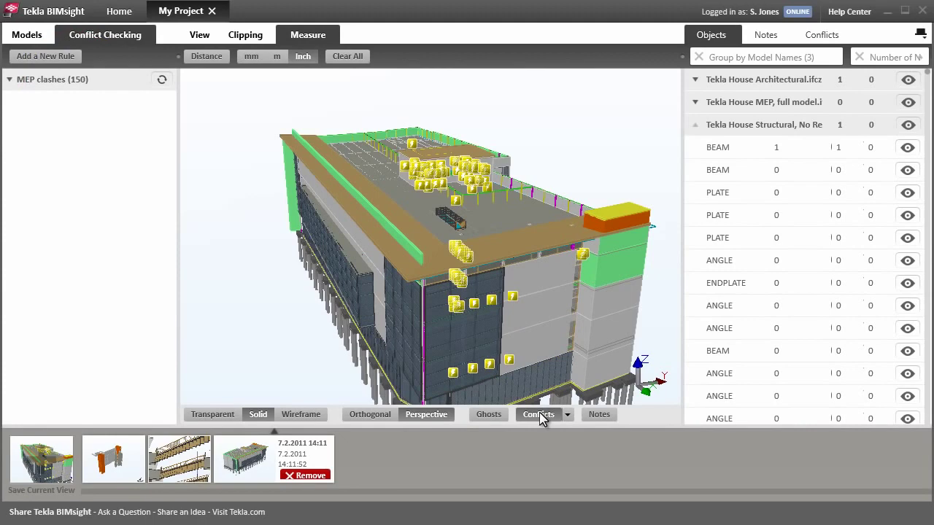
Group the conflict list by Conflict Rule and select the MEP clashes group
{"action": "left_click", "coordinate": [797, 35]}
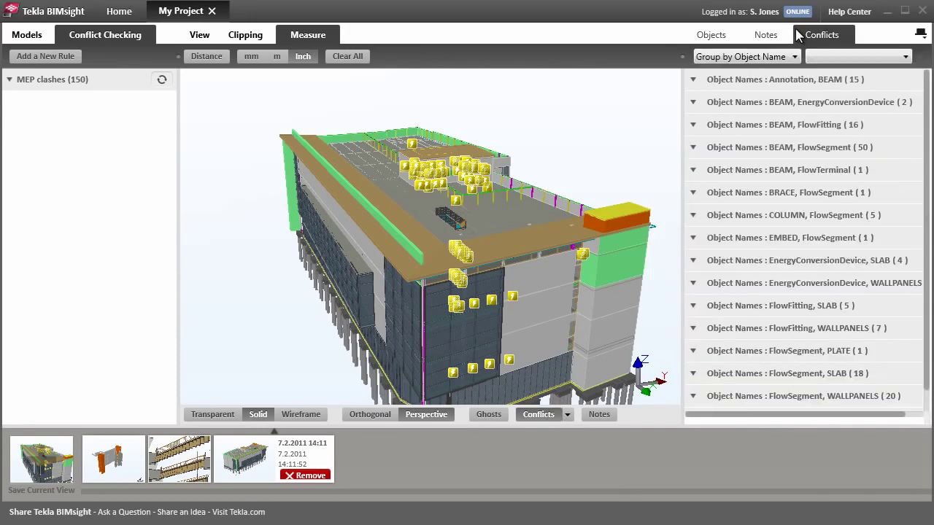
{"action": "left_click", "coordinate": [773, 57]}
{"action": "left_click", "coordinate": [759, 93]}
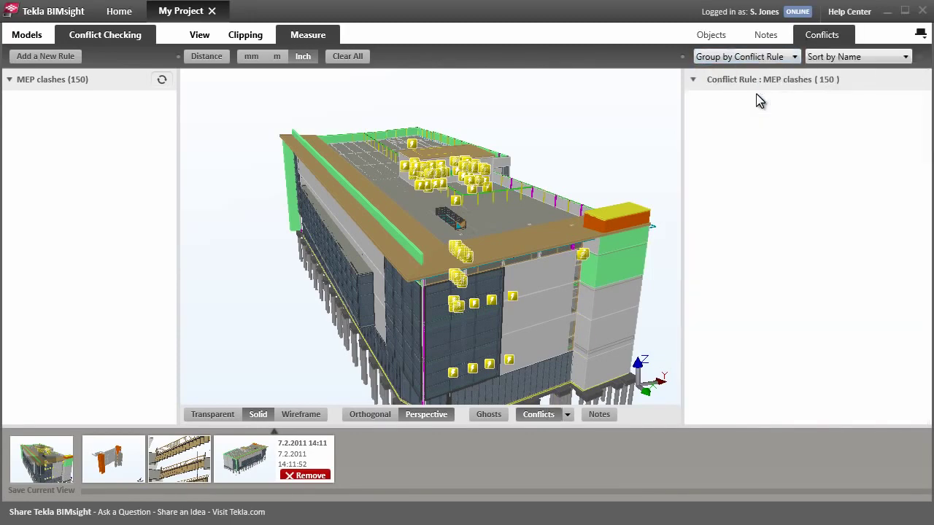
{"action": "left_click", "coordinate": [749, 80]}
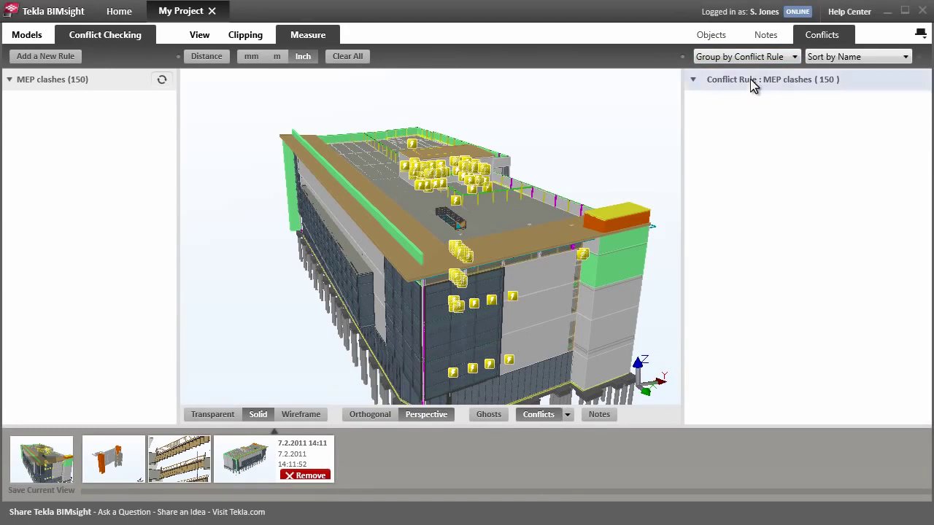
Hide all other objects, recentre the clashing slab, pipes and beams, and select a pipe
{"action": "left_click", "coordinate": [198, 35]}
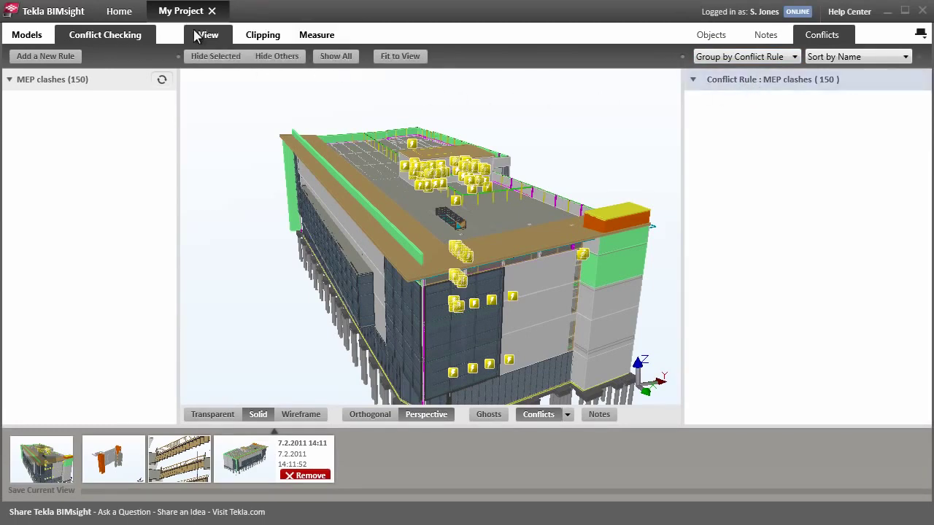
{"action": "left_click", "coordinate": [281, 59]}
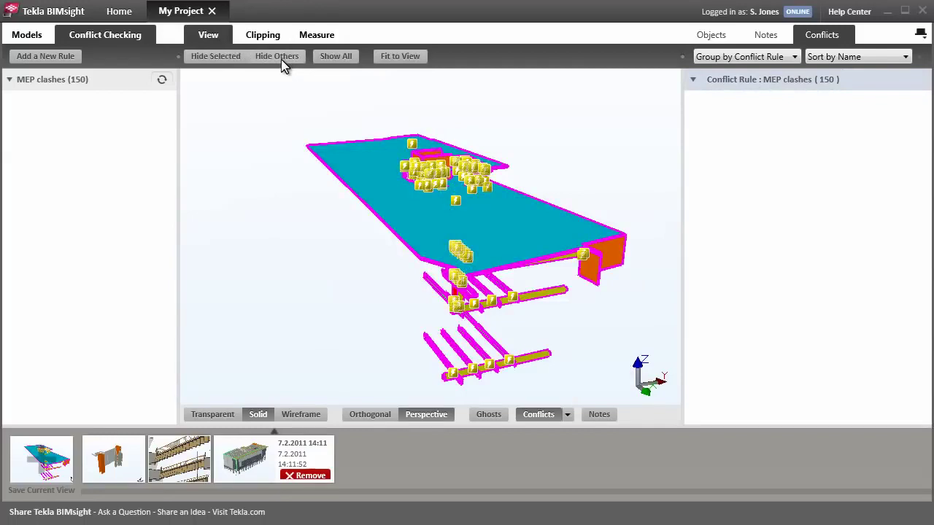
{"action": "middle_click_drag", "start_coordinate": [500, 267], "coordinate": [430, 228]}
{"action": "left_click", "coordinate": [448, 242]}
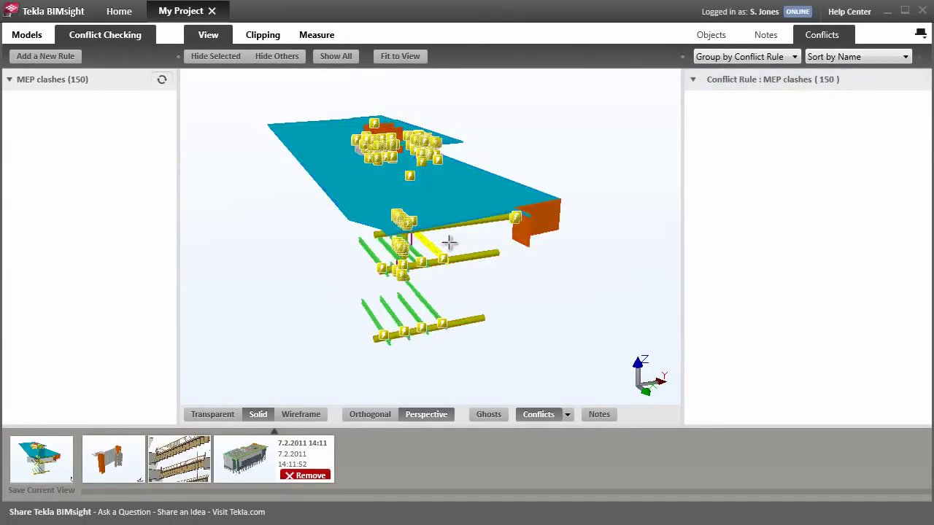
Add a clip plane on the slab, push it down to cut the slab away, and save the view
{"action": "left_click", "coordinate": [264, 37]}
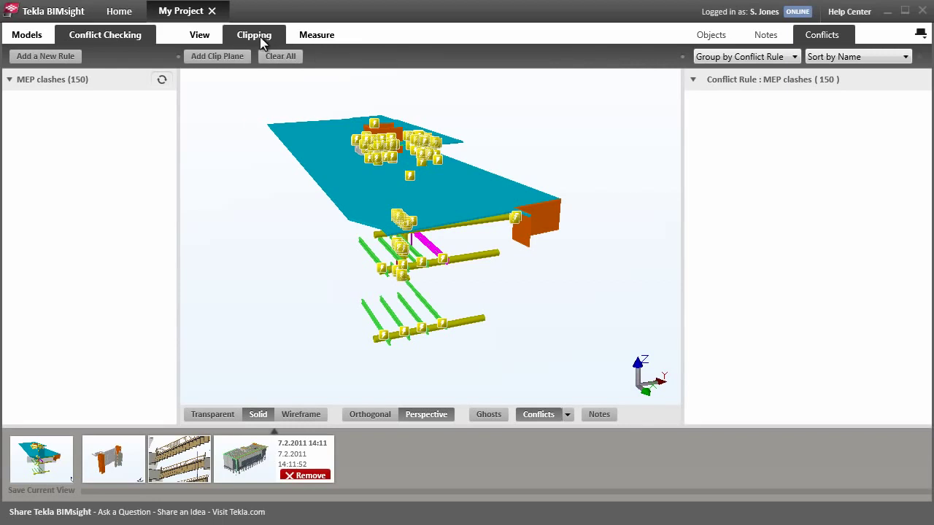
{"action": "left_click", "coordinate": [217, 57]}
{"action": "left_click", "coordinate": [428, 192]}
{"action": "left_click_drag", "start_coordinate": [428, 194], "coordinate": [426, 279]}
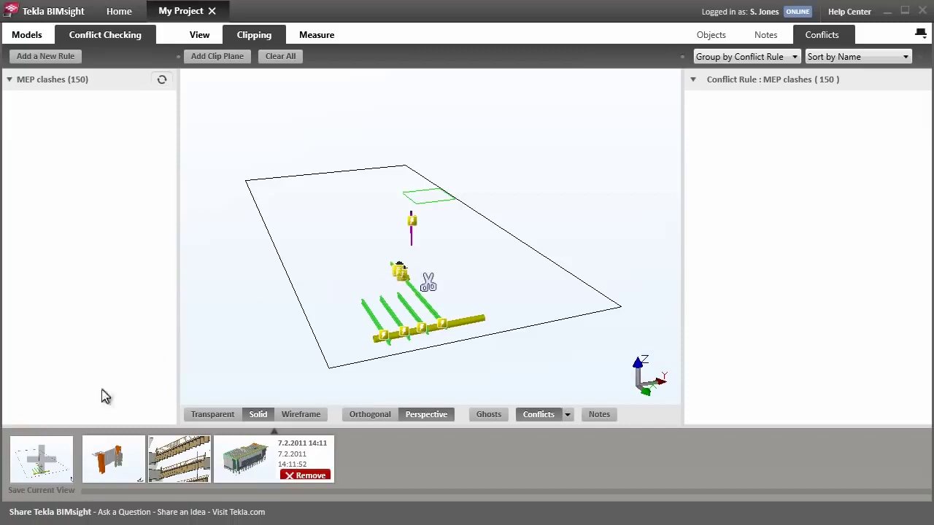
{"action": "left_click", "coordinate": [41, 457]}
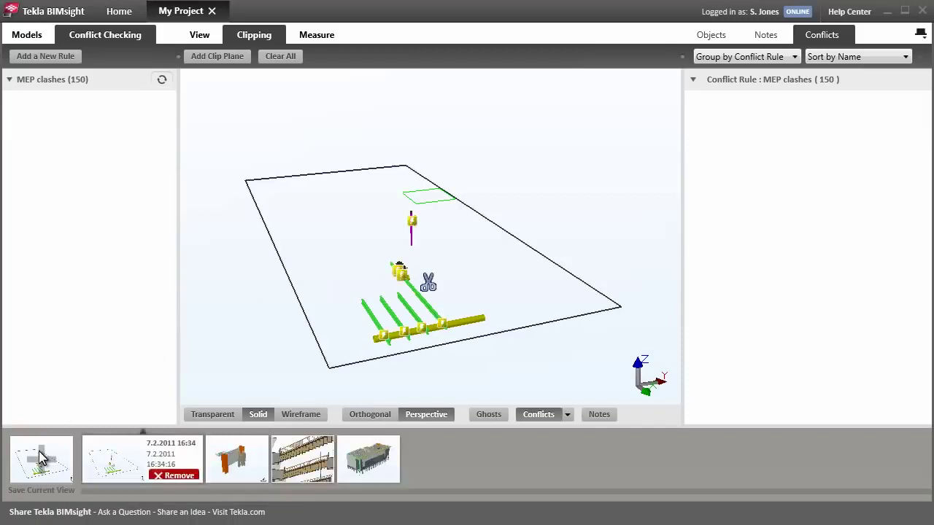
Select the second green beam and zoom in on where the beams cross the pipe
{"action": "left_click", "coordinate": [396, 327]}
{"action": "scroll", "coordinate": [410, 337], "scroll_direction": "up", "scroll_amount": 4}
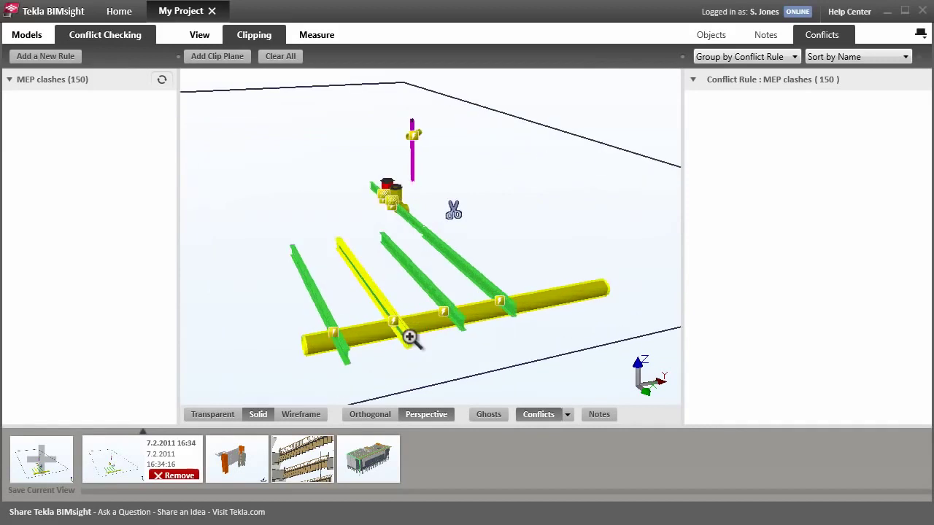
{"action": "scroll", "coordinate": [410, 337], "scroll_direction": "up", "scroll_amount": 3}
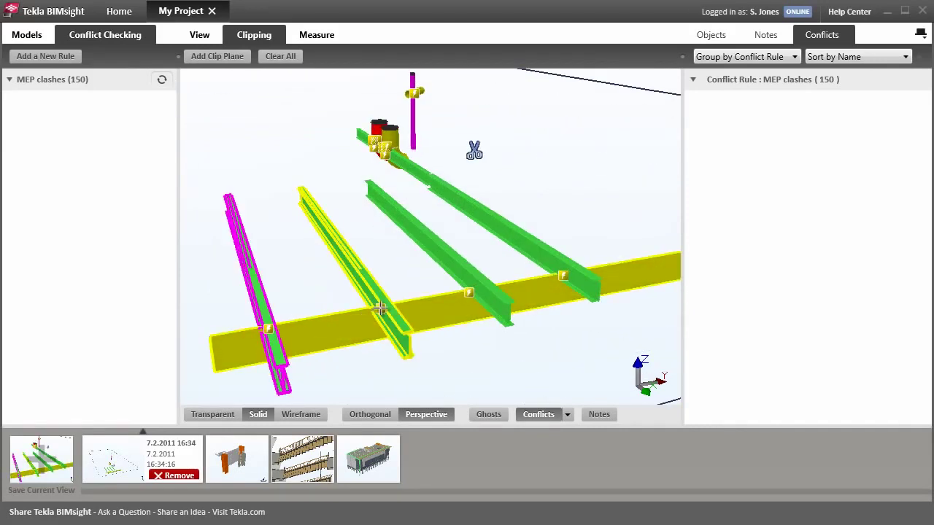
Set the conflict to Pending and group the conflict list by Status
{"action": "left_click", "coordinate": [561, 274]}
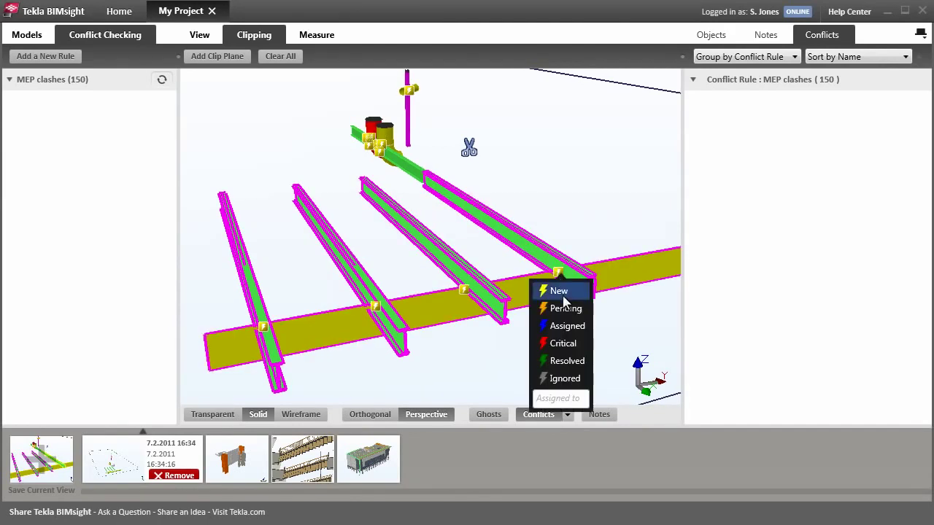
{"action": "left_click", "coordinate": [560, 307]}
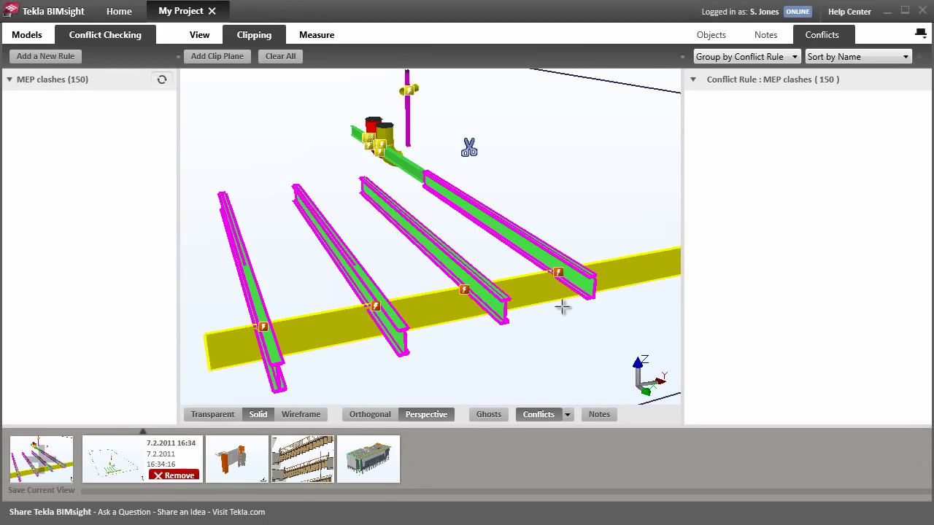
{"action": "left_click", "coordinate": [718, 58]}
{"action": "left_click", "coordinate": [733, 126]}
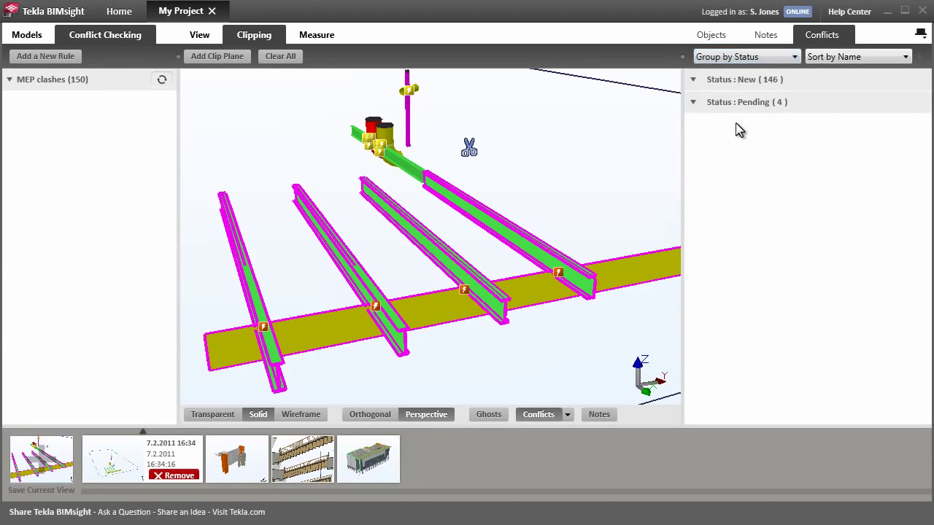
{"action": "left_click", "coordinate": [692, 103]}
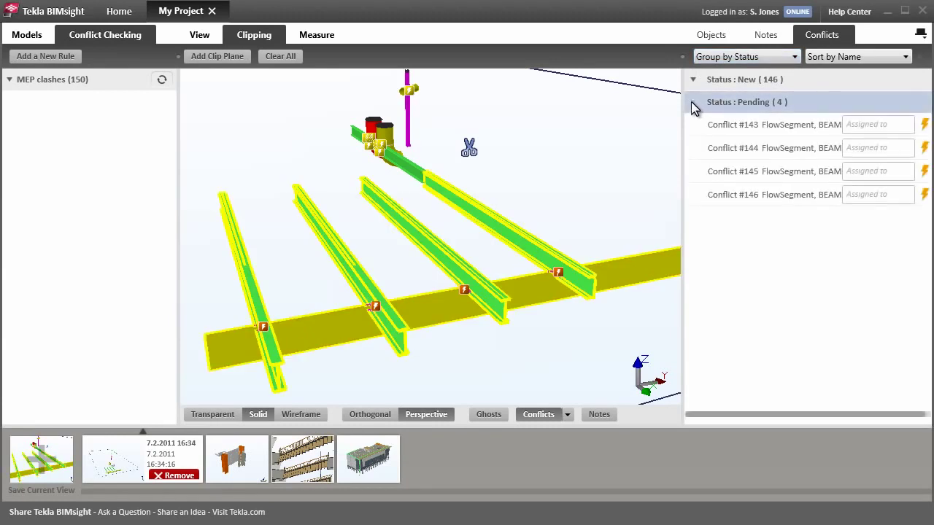
Inspect Pending conflicts #143 to #146 one by one, then clear the selection
{"action": "left_click", "coordinate": [732, 124]}
{"action": "left_click", "coordinate": [734, 148]}
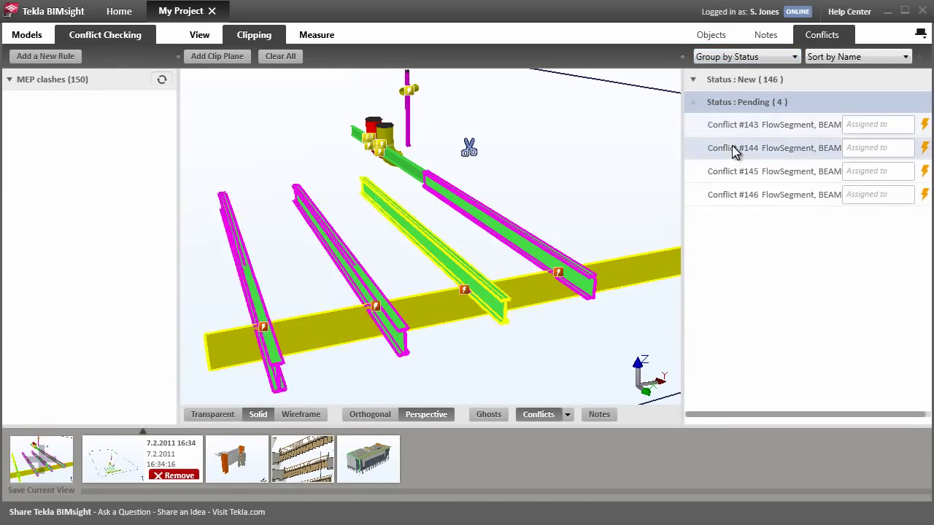
{"action": "left_click", "coordinate": [734, 172]}
{"action": "left_click", "coordinate": [736, 195]}
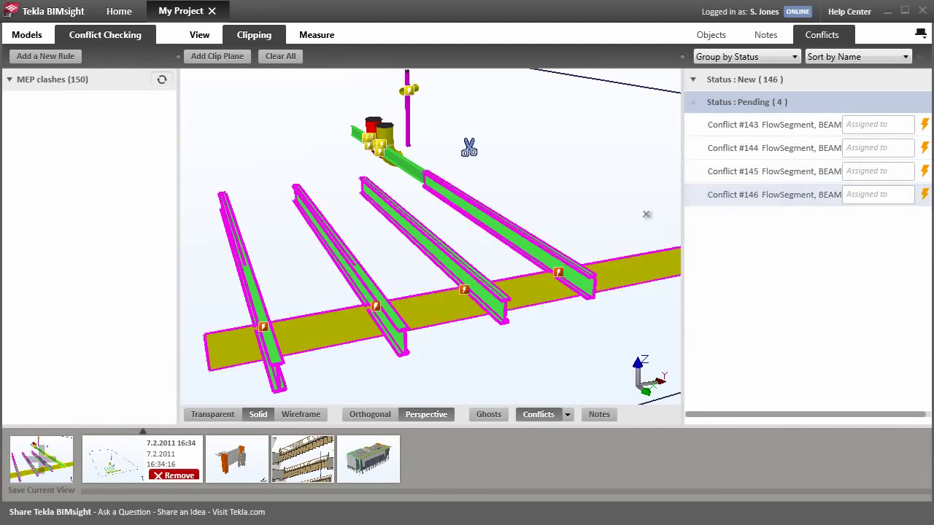
{"action": "left_click", "coordinate": [558, 273]}
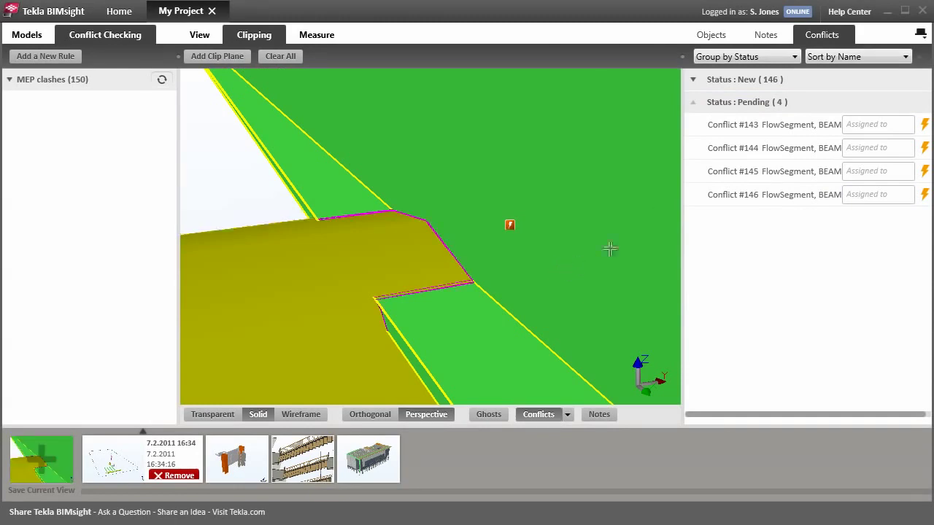
Mark all Pending conflicts Critical, assigned to MEP, and expand the Critical group
{"action": "right_click", "coordinate": [740, 104]}
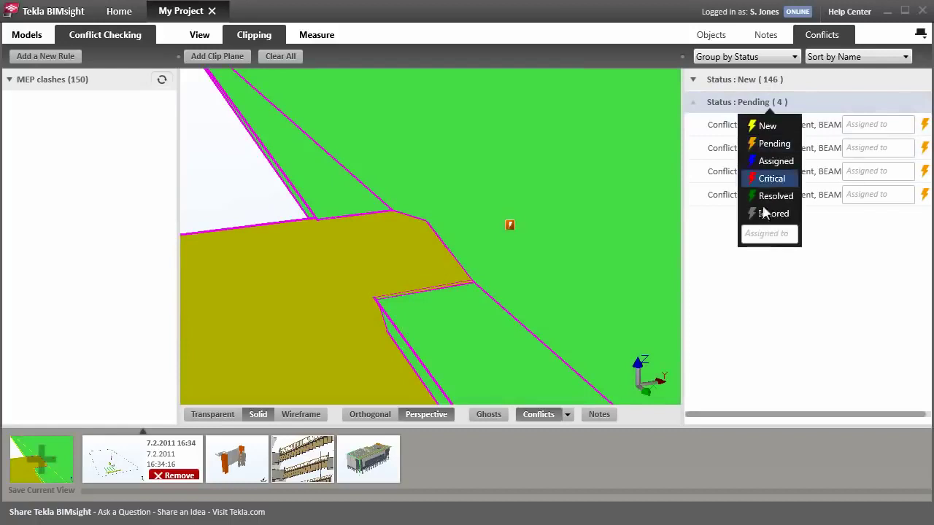
{"action": "left_click", "coordinate": [762, 234]}
{"action": "type", "text": "MEP"}
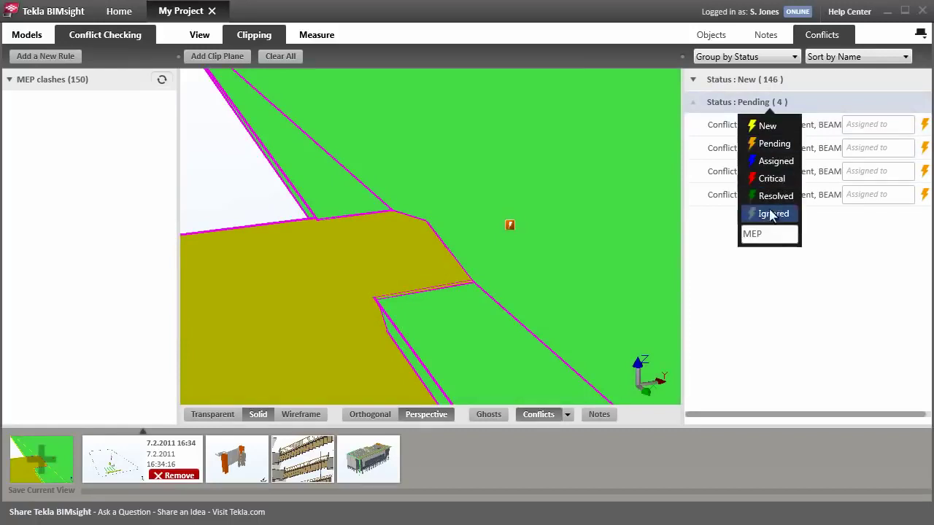
{"action": "left_click", "coordinate": [771, 181]}
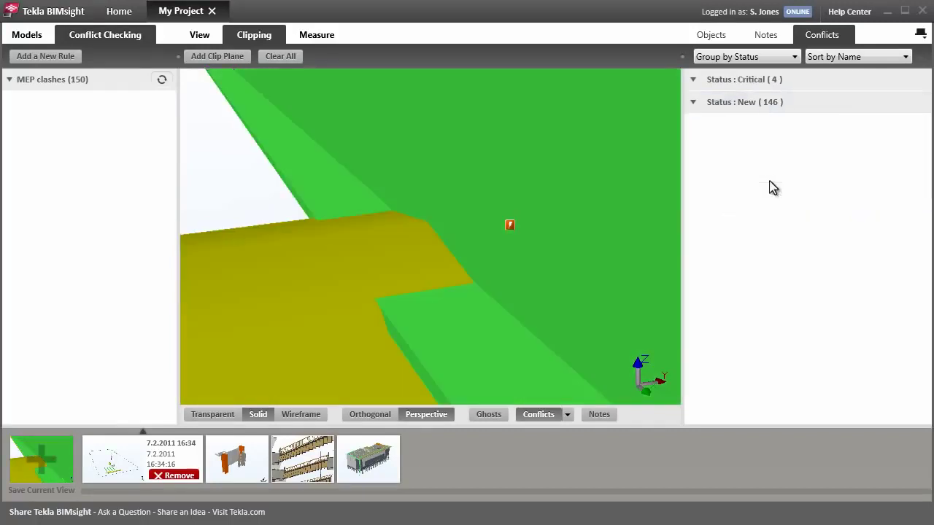
{"action": "left_click", "coordinate": [718, 82]}
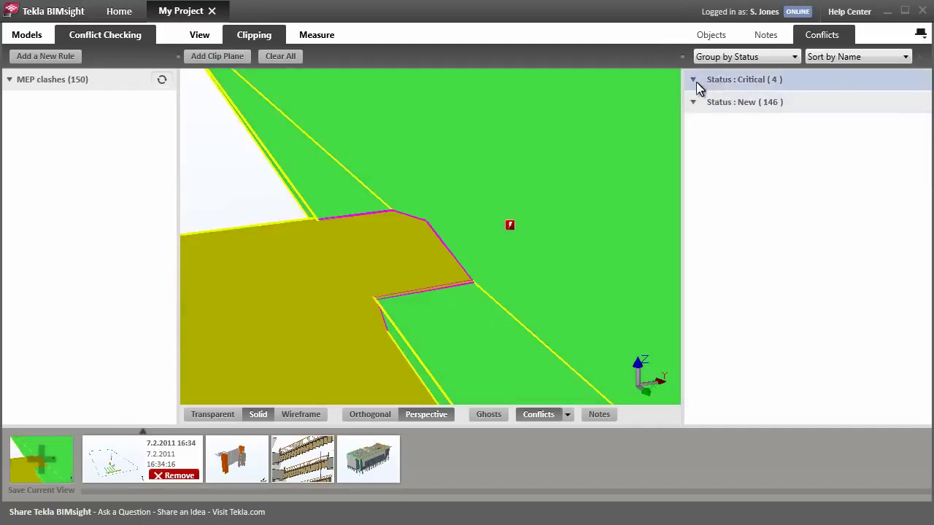
{"action": "left_click", "coordinate": [690, 80]}
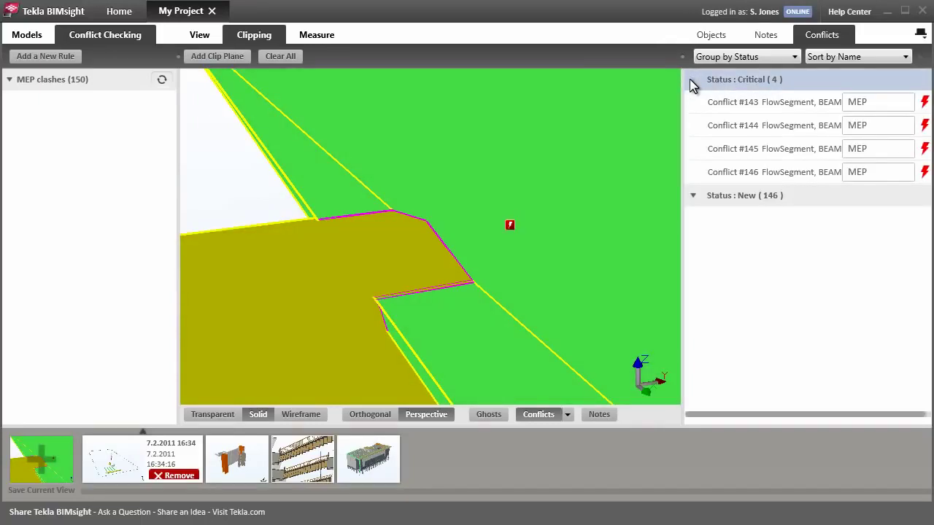
{"action": "scroll", "coordinate": [336, 238], "scroll_direction": "down", "scroll_amount": 5}
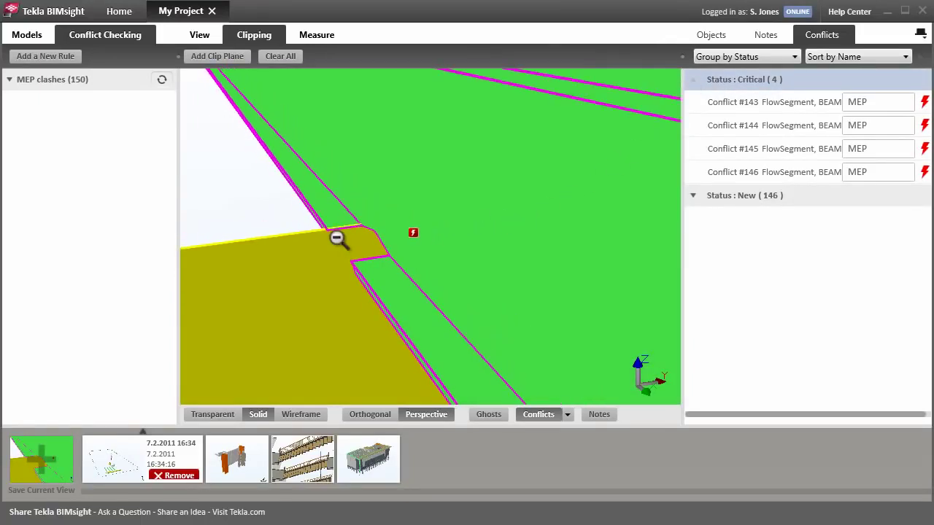
{"action": "scroll", "coordinate": [343, 237], "scroll_direction": "down", "scroll_amount": 3}
{"action": "scroll", "coordinate": [633, 187], "scroll_direction": "down", "scroll_amount": 5}
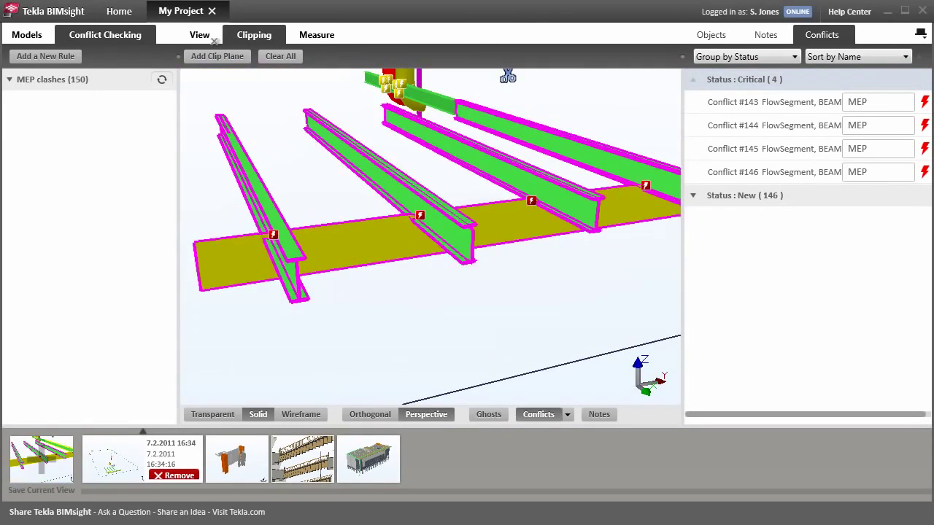
Isolate the clashing beams, save 'Pipe run is too high, needs lowering' with snapshot and objects, restore whole building
{"action": "left_click", "coordinate": [208, 36]}
{"action": "left_click", "coordinate": [269, 61]}
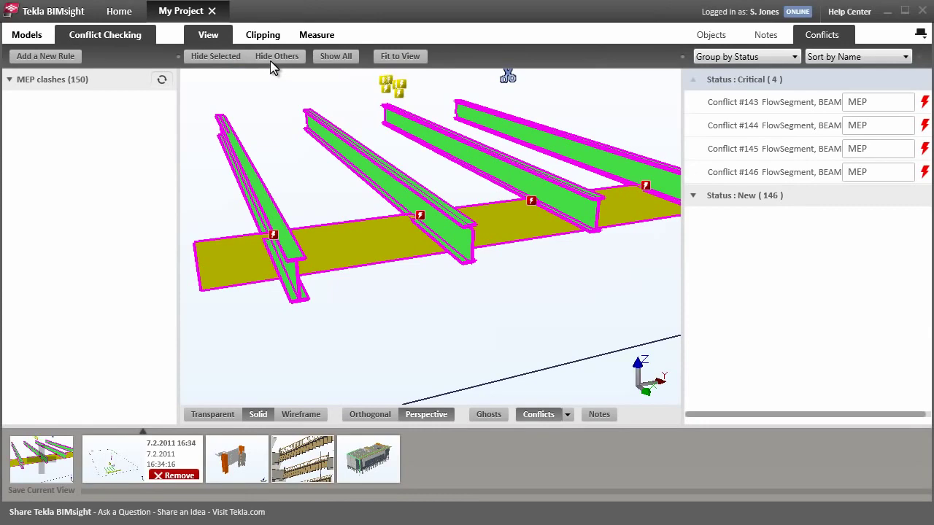
{"action": "left_click", "coordinate": [764, 36]}
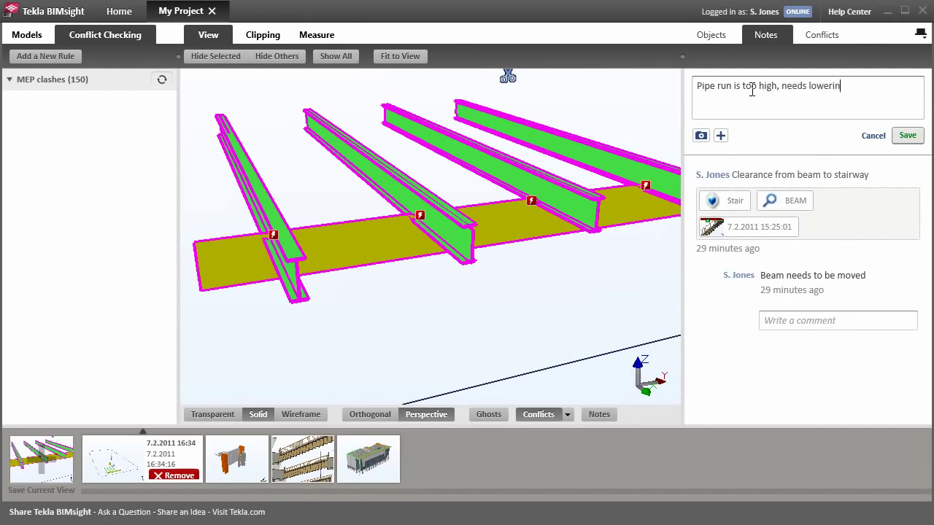
{"action": "left_click", "coordinate": [698, 134]}
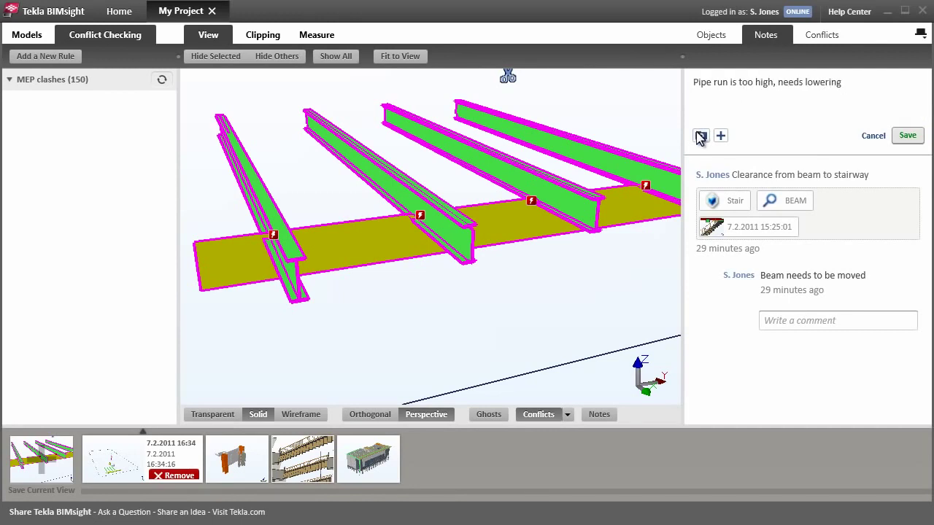
{"action": "left_click", "coordinate": [721, 168]}
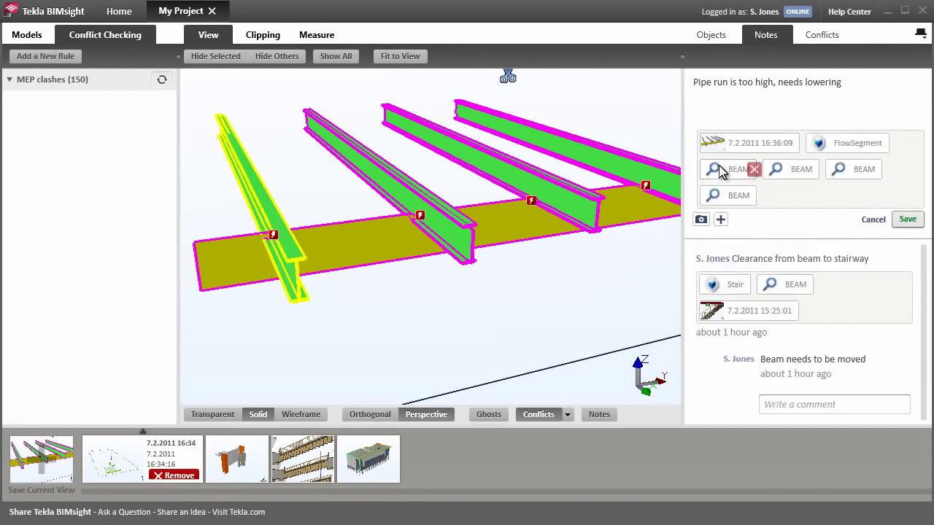
{"action": "left_click", "coordinate": [907, 219]}
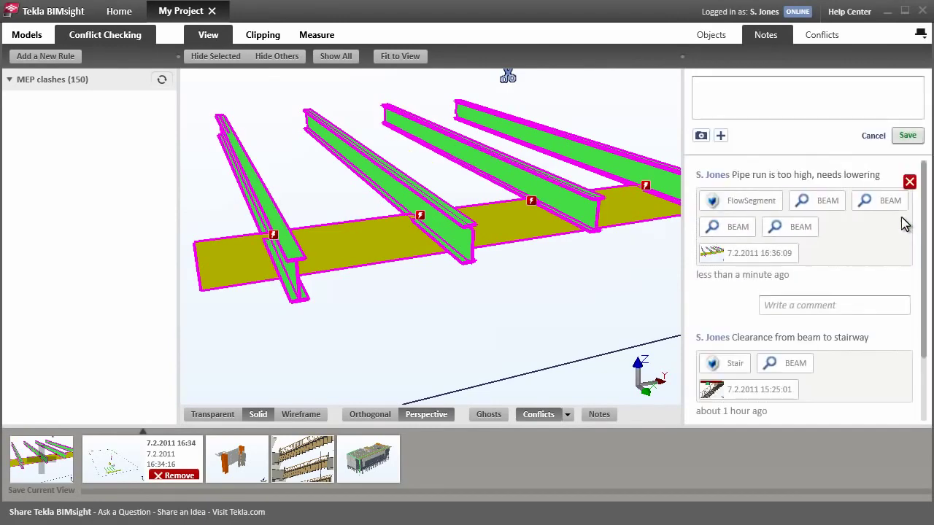
{"action": "left_click", "coordinate": [371, 459]}
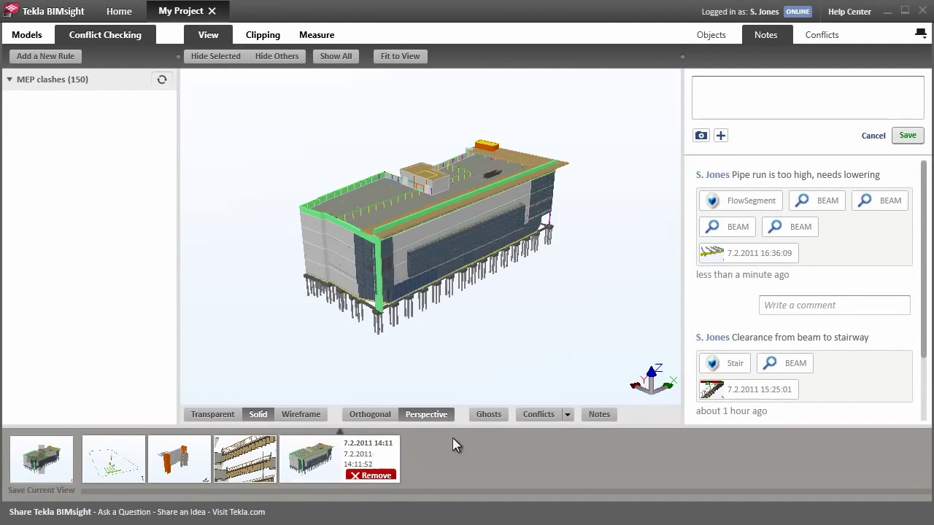
Check Critical in the Conflicts display list so red critical markers appear on the facade
{"action": "left_click", "coordinate": [567, 414]}
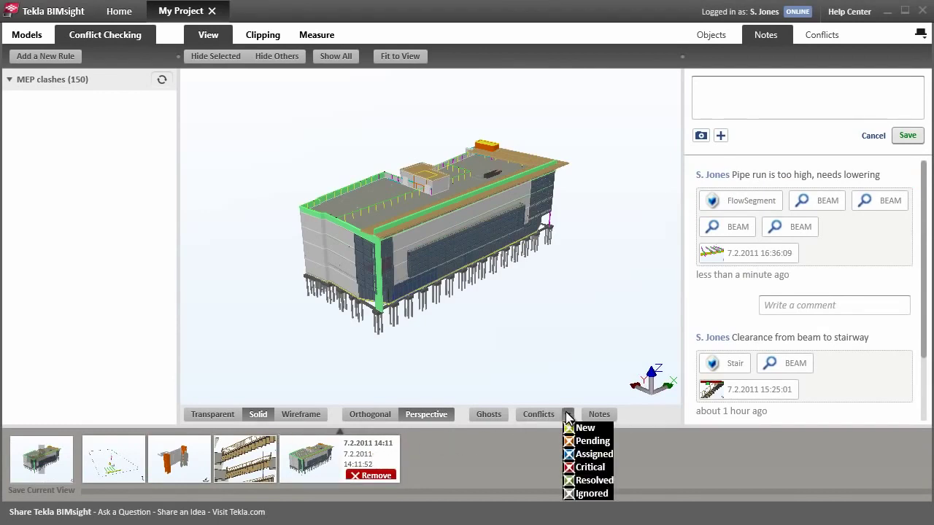
{"action": "left_click", "coordinate": [584, 469]}
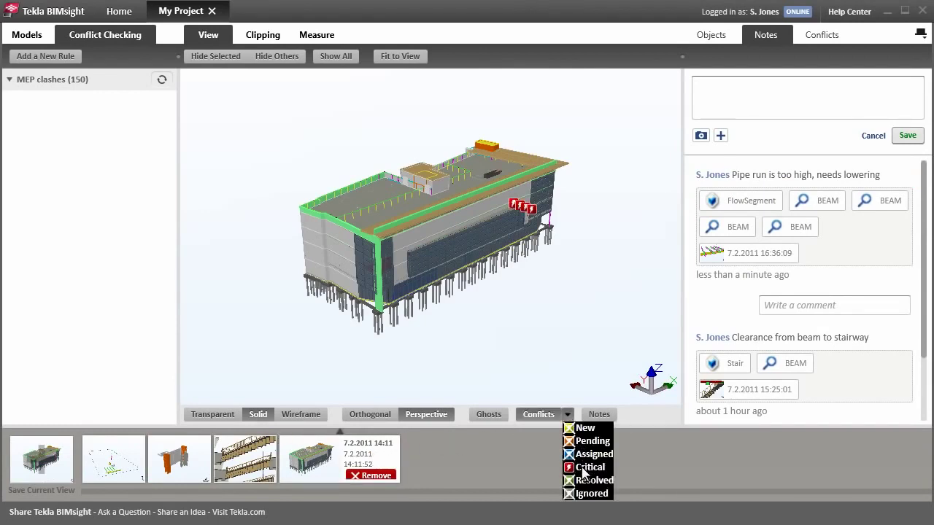
{"action": "left_click", "coordinate": [555, 474]}
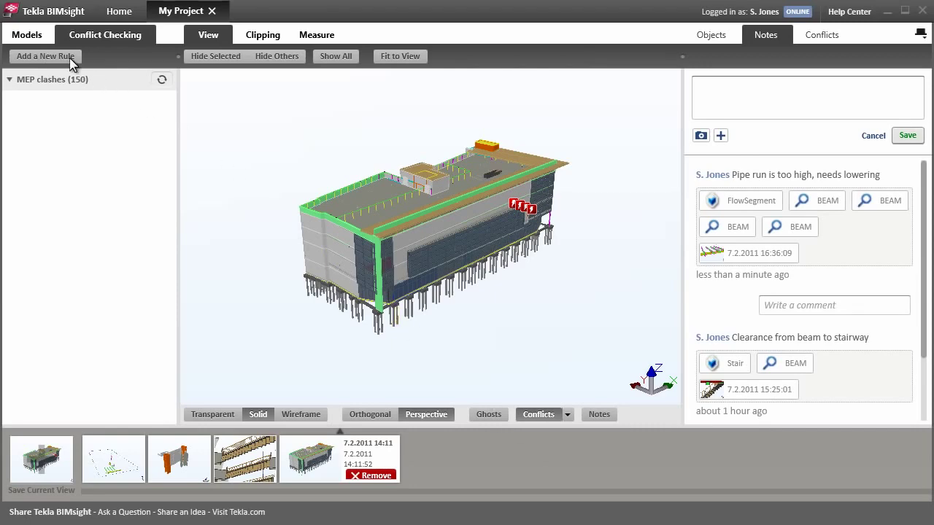
Add Tekla House Only Rebar.ifcZIP and TowerCrane.dwg through Add File(s) in the Models list
{"action": "left_click", "coordinate": [31, 36]}
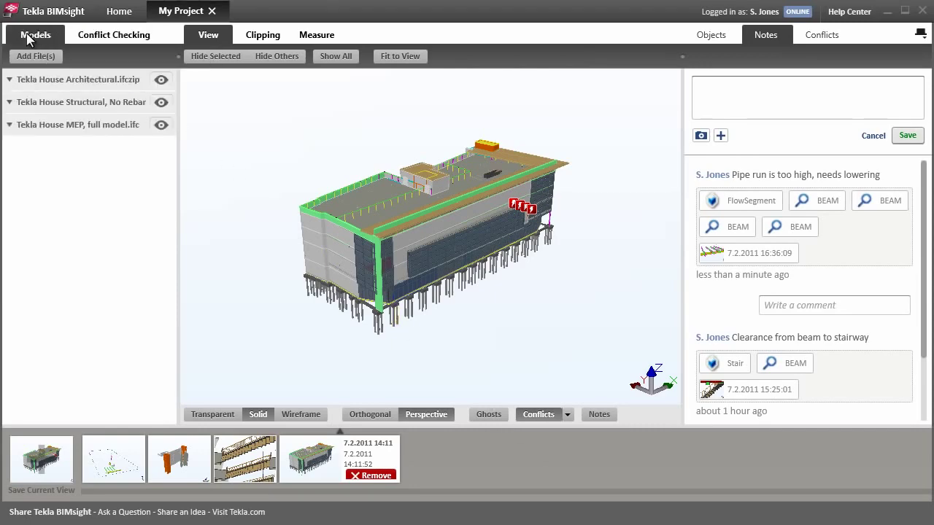
{"action": "left_click", "coordinate": [40, 57]}
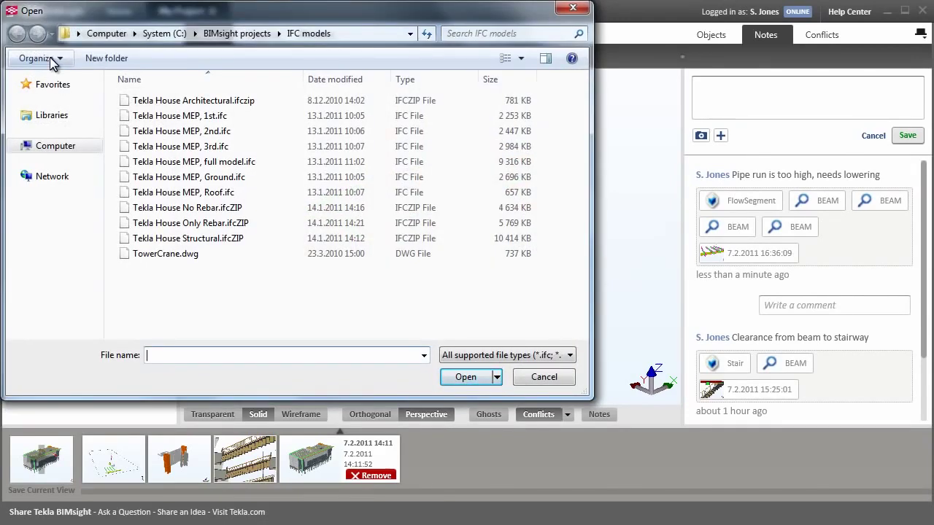
{"action": "left_click", "coordinate": [184, 224]}
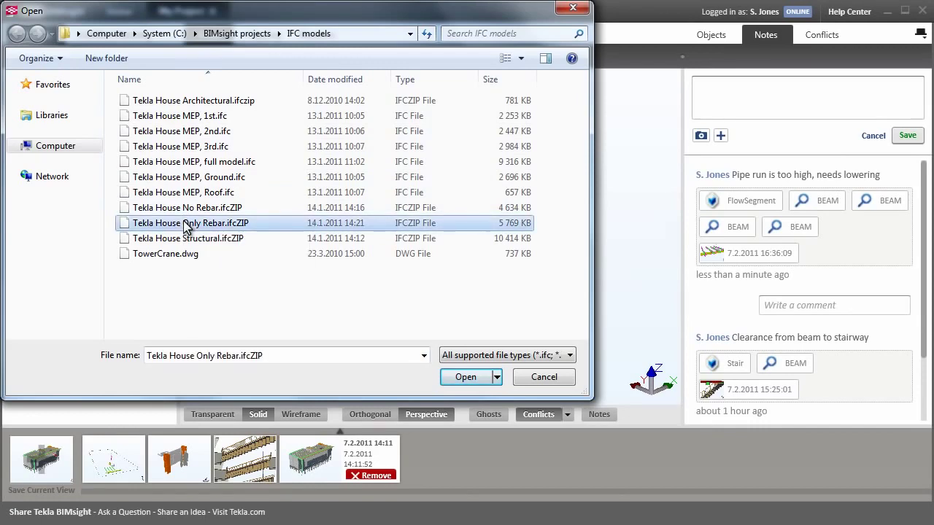
{"action": "left_click", "coordinate": [206, 256], "text": "ctrl"}
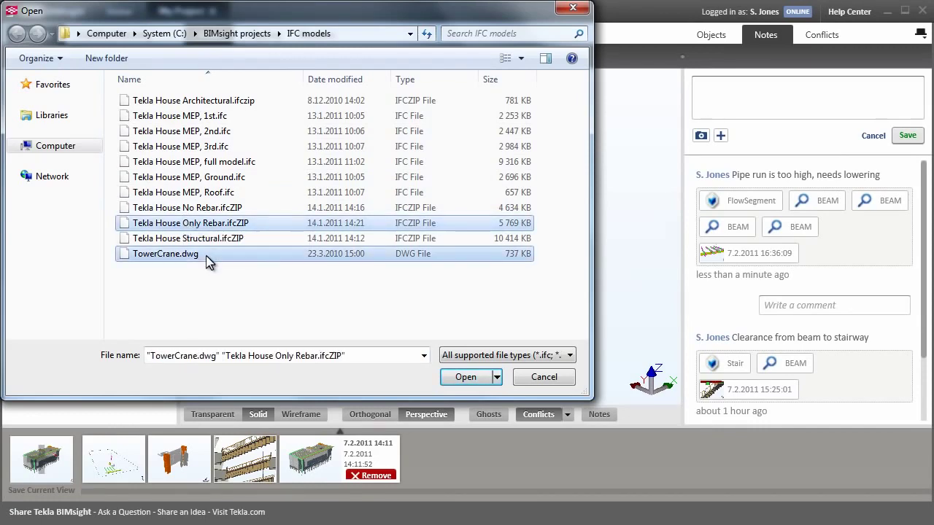
{"action": "left_click", "coordinate": [450, 376]}
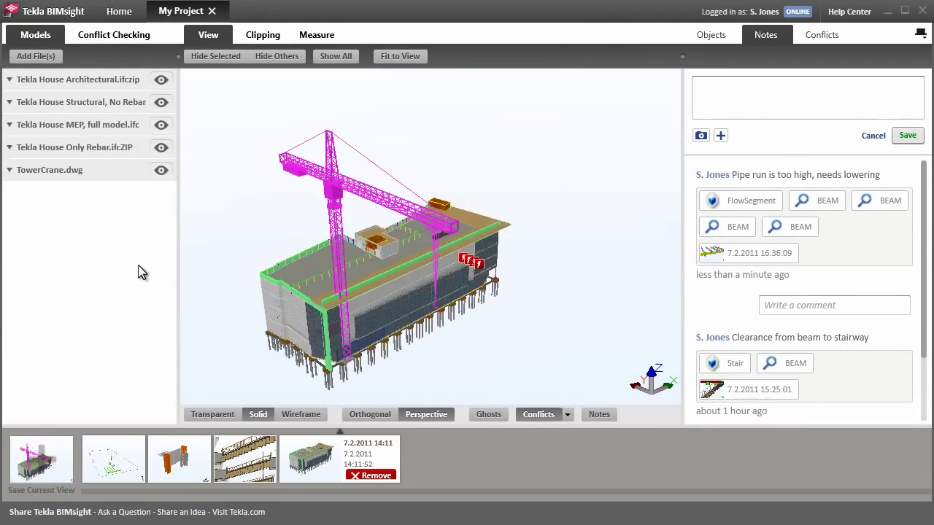
Move the TowerCrane.dwg model to Position Y 35 m
{"action": "left_click", "coordinate": [13, 174]}
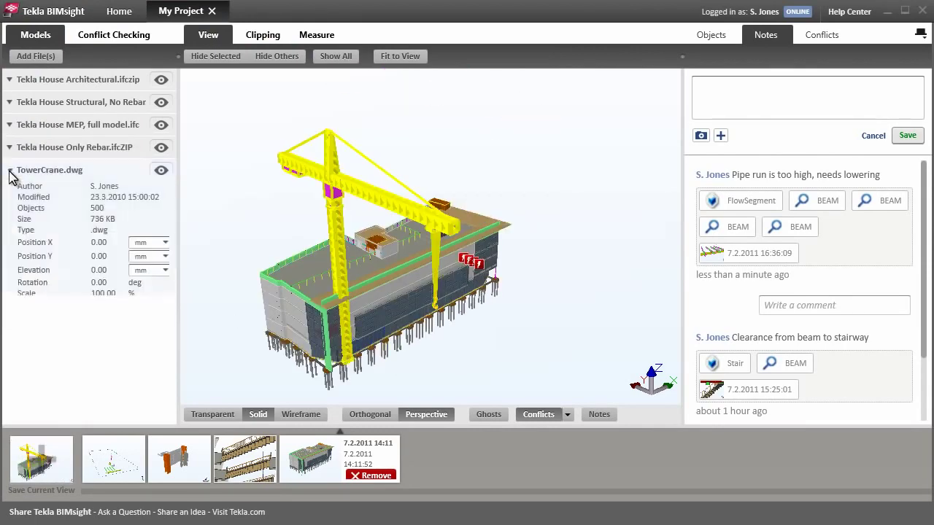
{"action": "left_click", "coordinate": [146, 256]}
{"action": "left_click", "coordinate": [144, 295]}
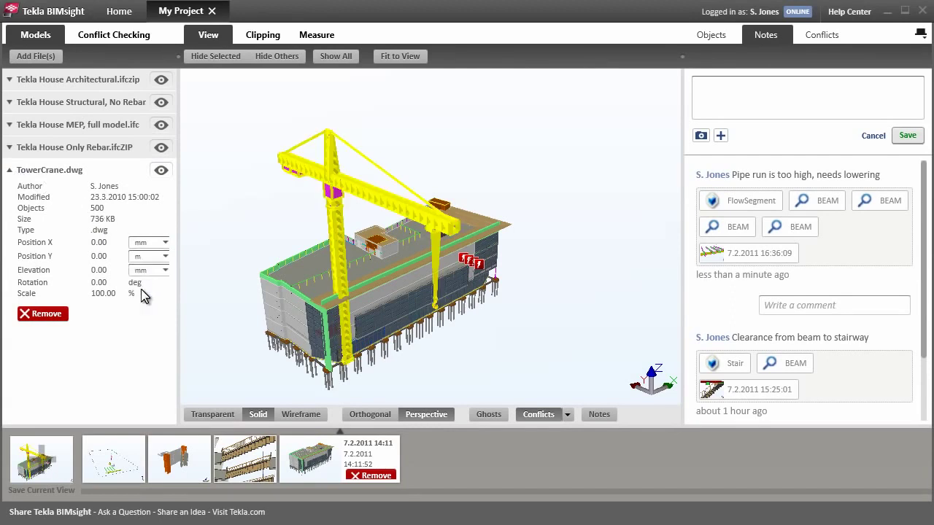
{"action": "left_click", "coordinate": [102, 256]}
{"action": "type", "text": "35"}
{"action": "key", "text": "Return"}
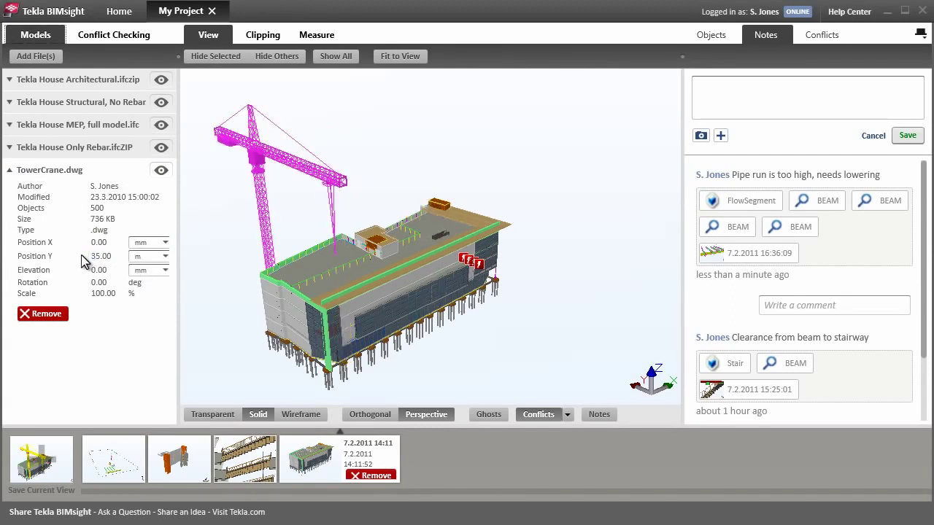
Hide every model except the rebar, inspect the rebar cages, then restore the saved building view
{"action": "left_click", "coordinate": [161, 170]}
{"action": "left_click", "coordinate": [161, 102]}
{"action": "left_click", "coordinate": [161, 80]}
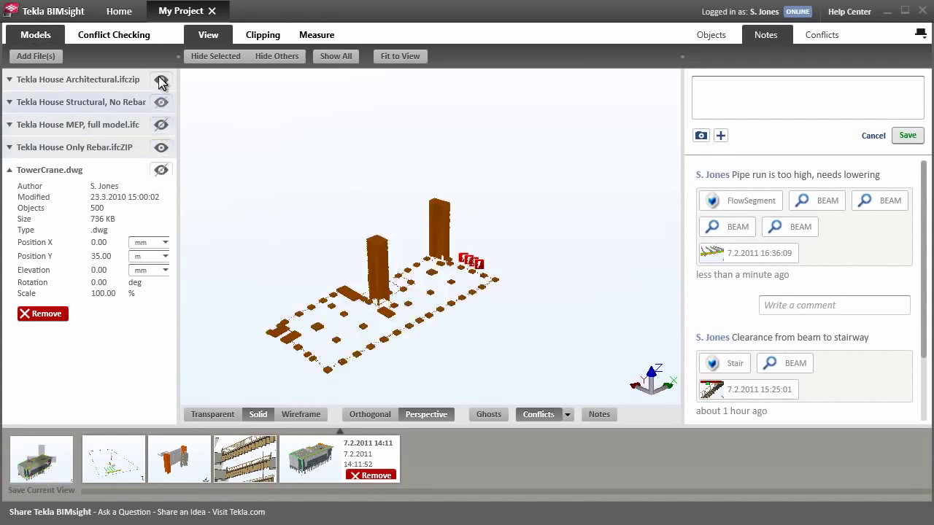
{"action": "left_click", "coordinate": [161, 125]}
{"action": "scroll", "coordinate": [376, 289], "scroll_direction": "up", "scroll_amount": 10}
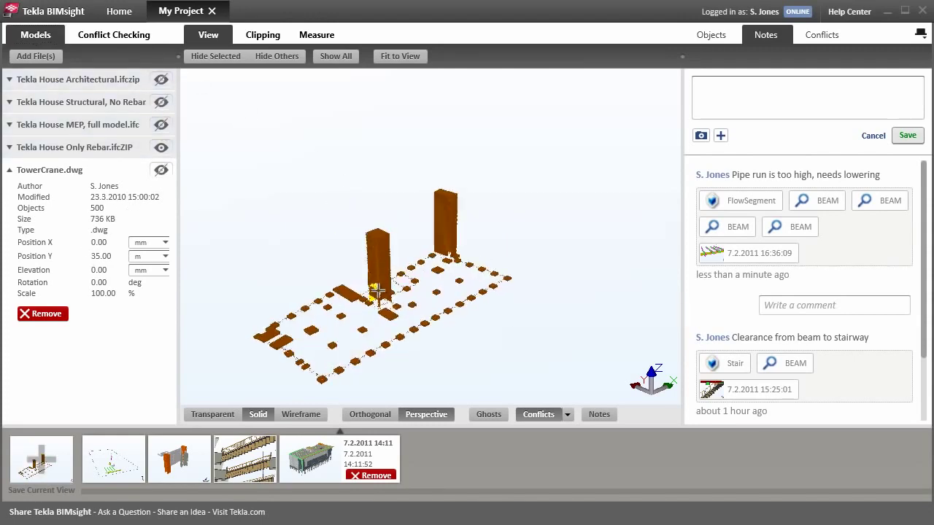
{"action": "left_click", "coordinate": [357, 260]}
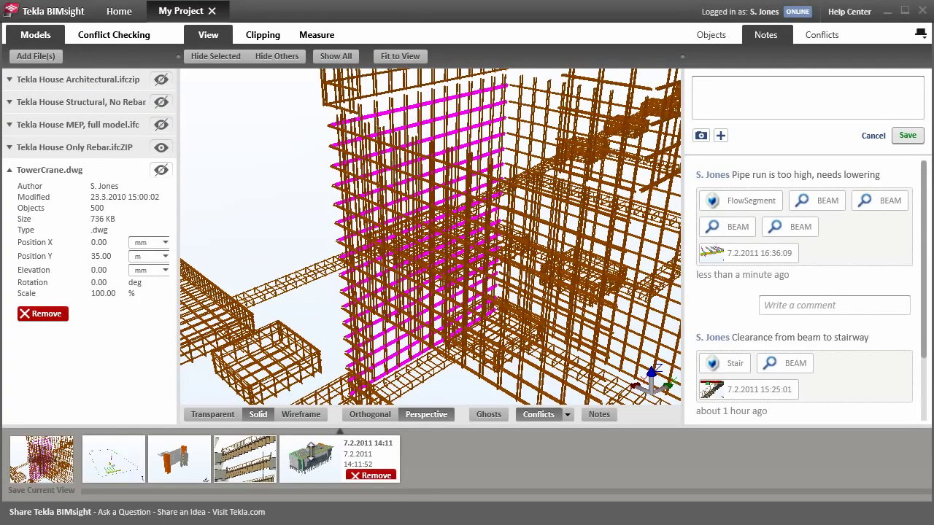
{"action": "left_click", "coordinate": [310, 458]}
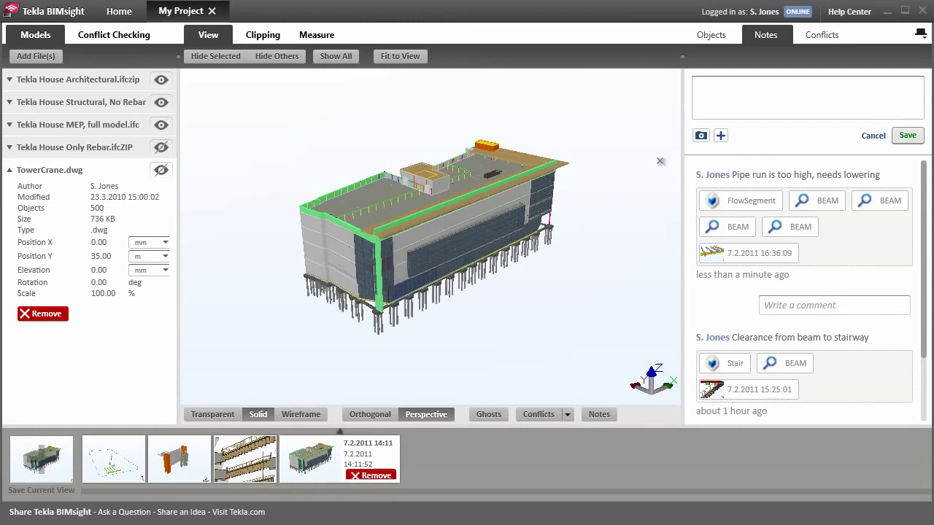
In the Help Center, read the Questions and answers entry about firewalls
{"action": "left_click", "coordinate": [832, 16]}
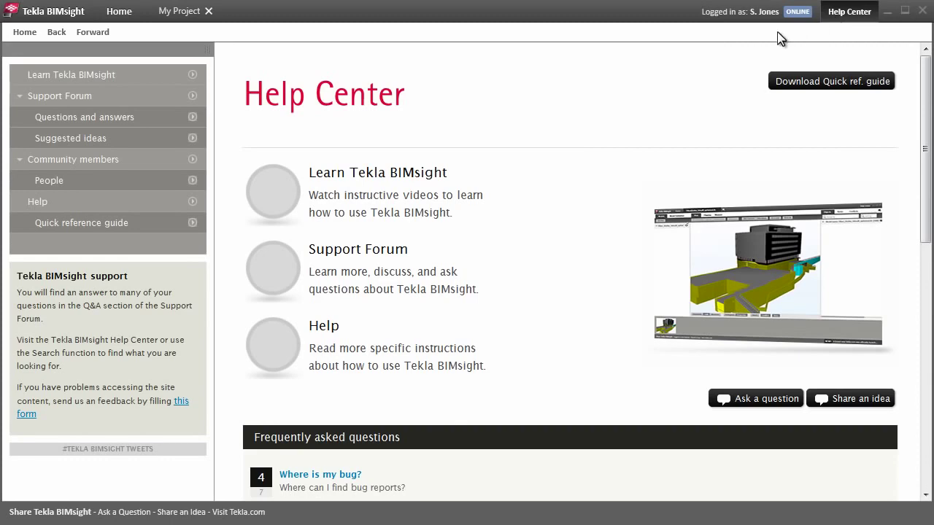
{"action": "left_click", "coordinate": [176, 122]}
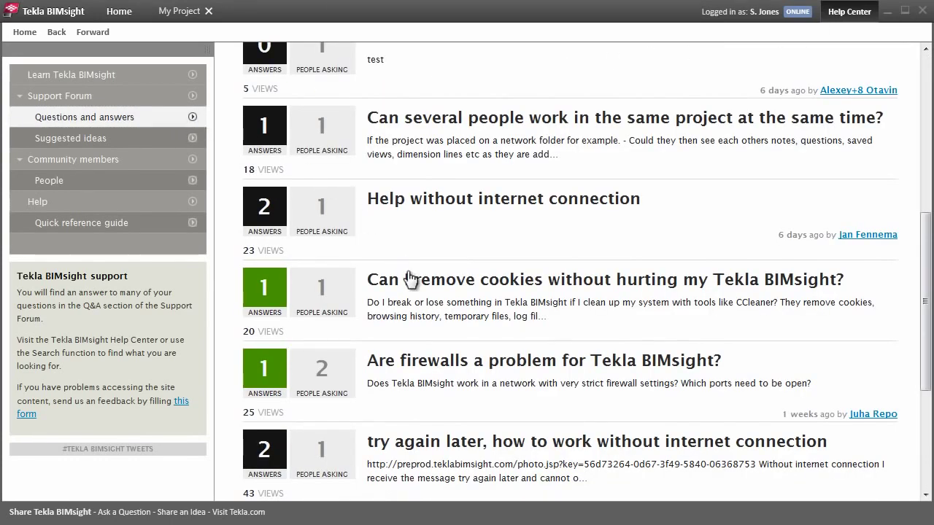
{"action": "left_click", "coordinate": [429, 360]}
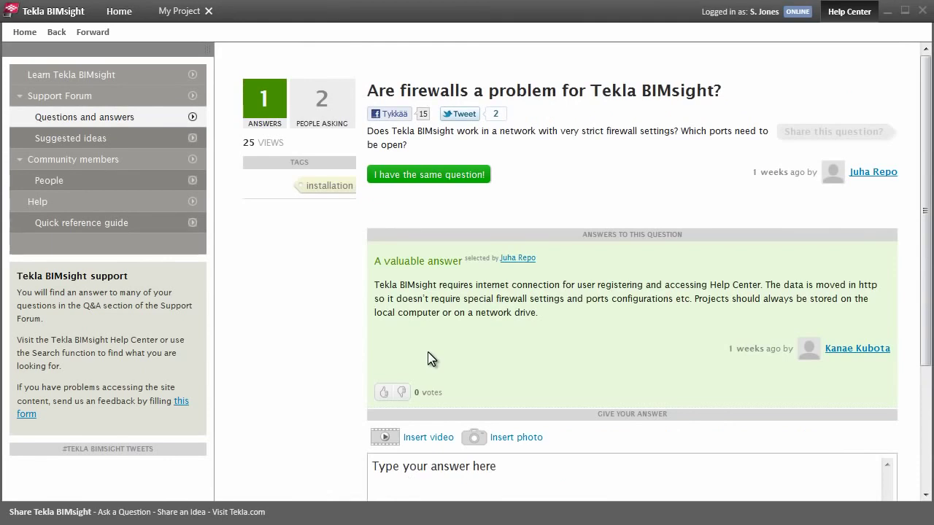
Open the 'Creating a project' help topic and browse its page and video
{"action": "left_click", "coordinate": [168, 203]}
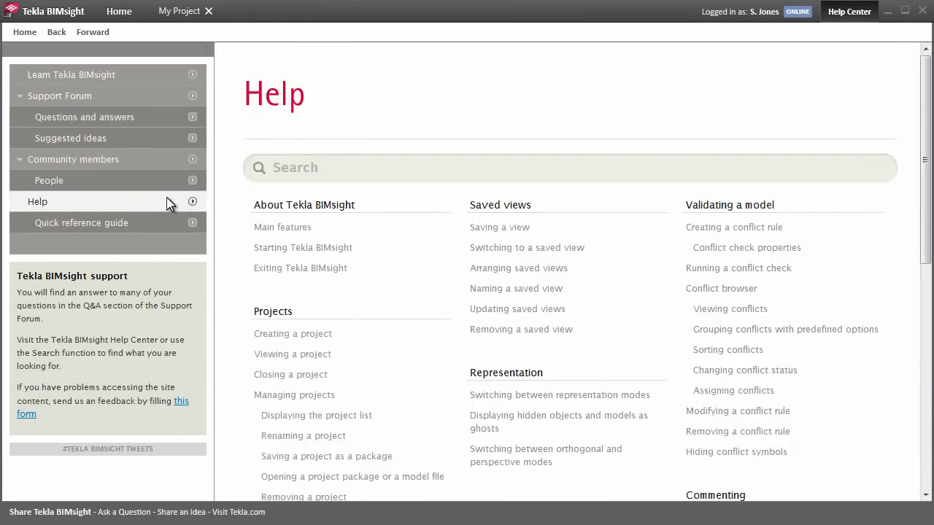
{"action": "left_click", "coordinate": [264, 334]}
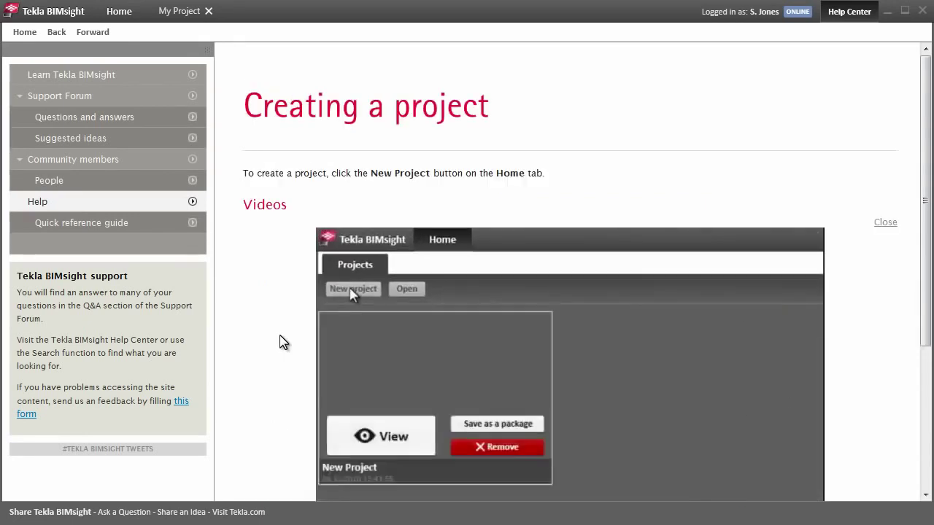
{"action": "scroll", "coordinate": [281, 337], "scroll_direction": "down", "scroll_amount": 1}
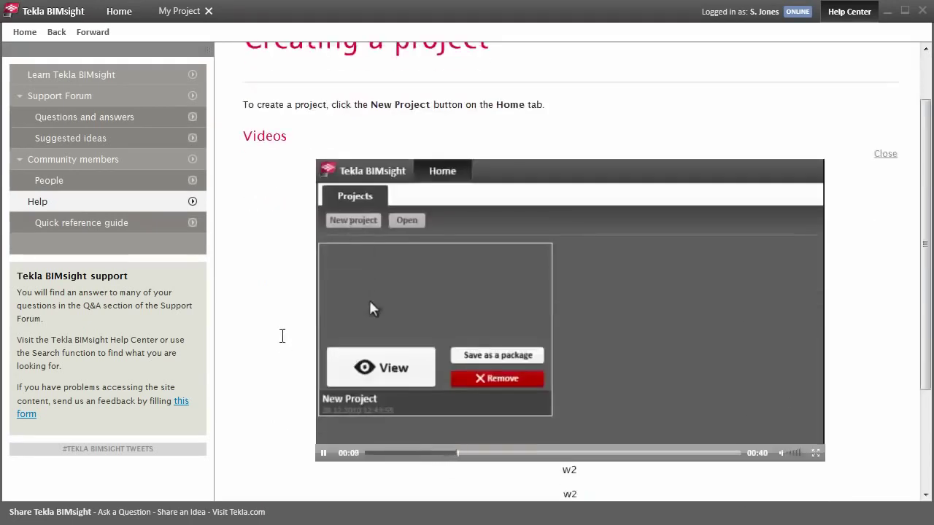
{"action": "scroll", "coordinate": [282, 335], "scroll_direction": "up", "scroll_amount": 1}
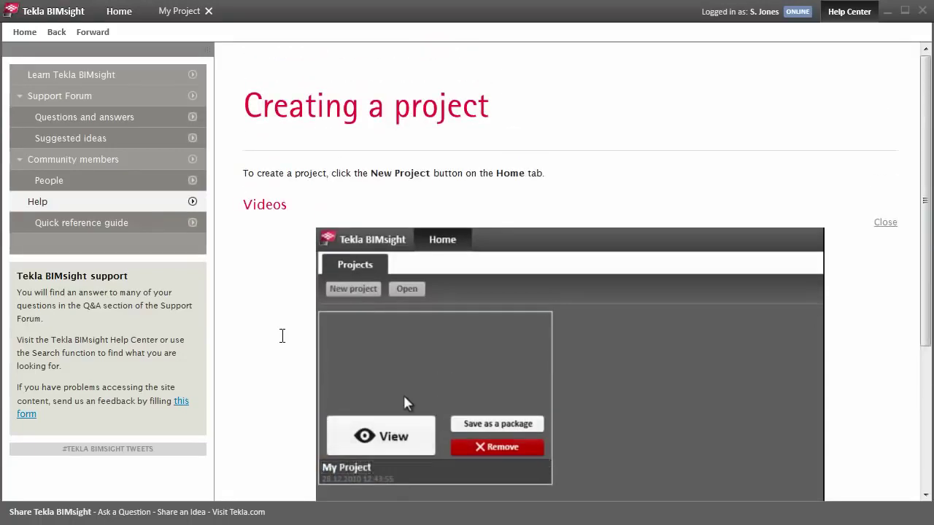
Return to the Home page listing My Project, MEP model, Manhatta, Go play! and Xmas
{"action": "left_click", "coordinate": [135, 15]}
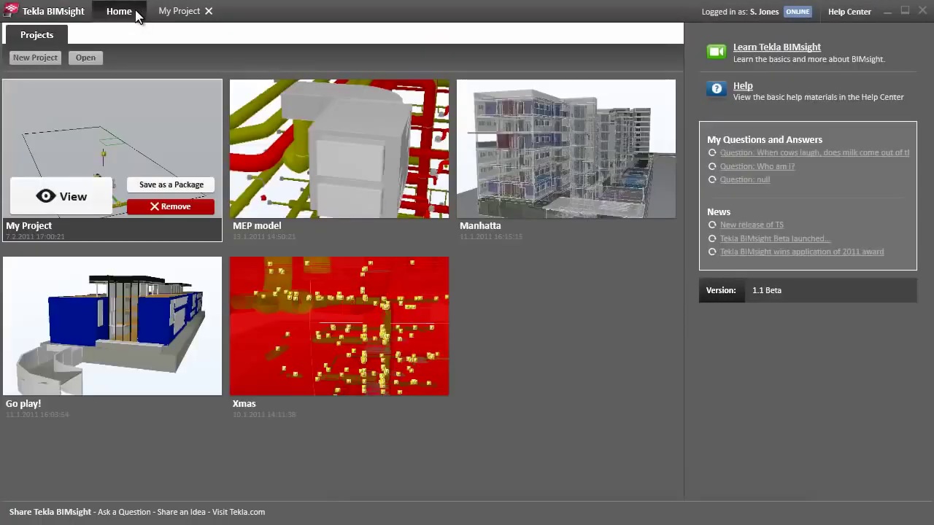